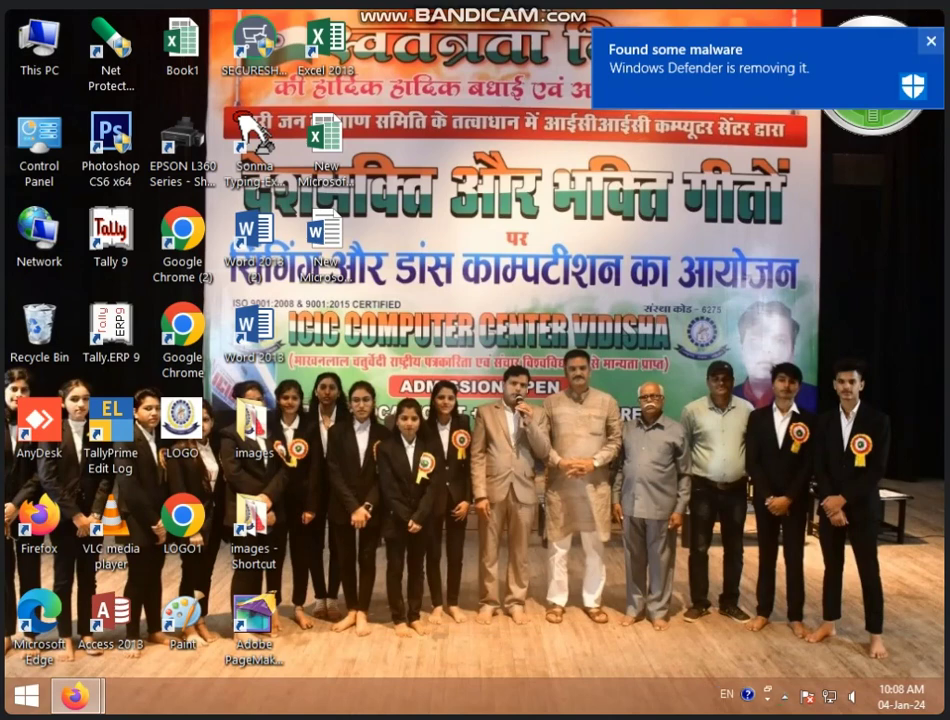
# Step: Refresh the desktop five times, then launch Word 2013 from its desktop icon
pyautogui.rightClick(613, 188)
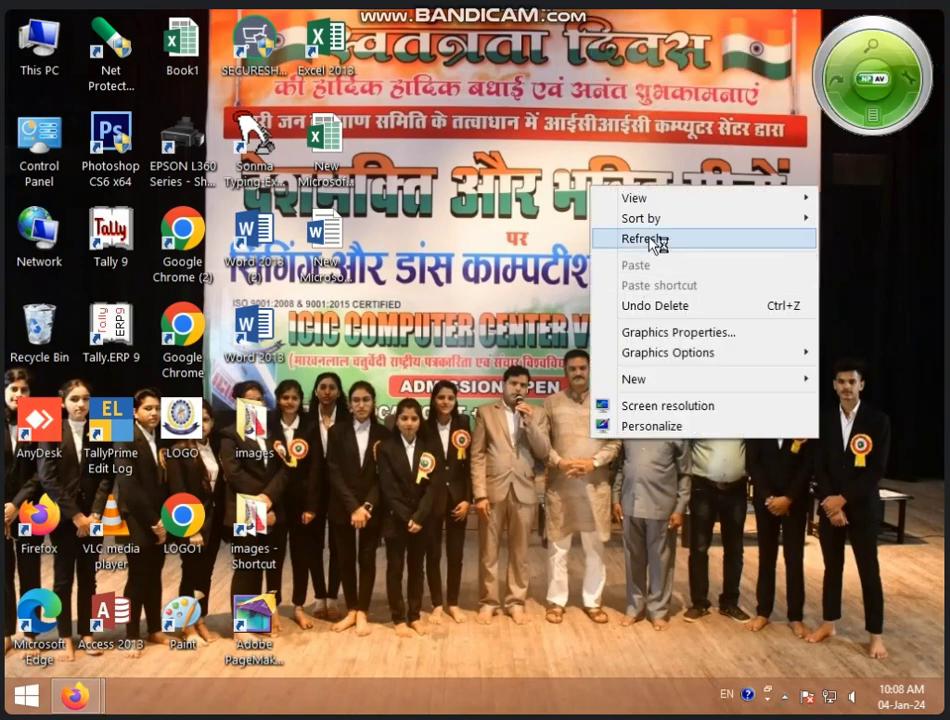
pyautogui.click(653, 240)
pyautogui.rightClick(571, 223)
pyautogui.click(636, 276)
pyautogui.rightClick(520, 180)
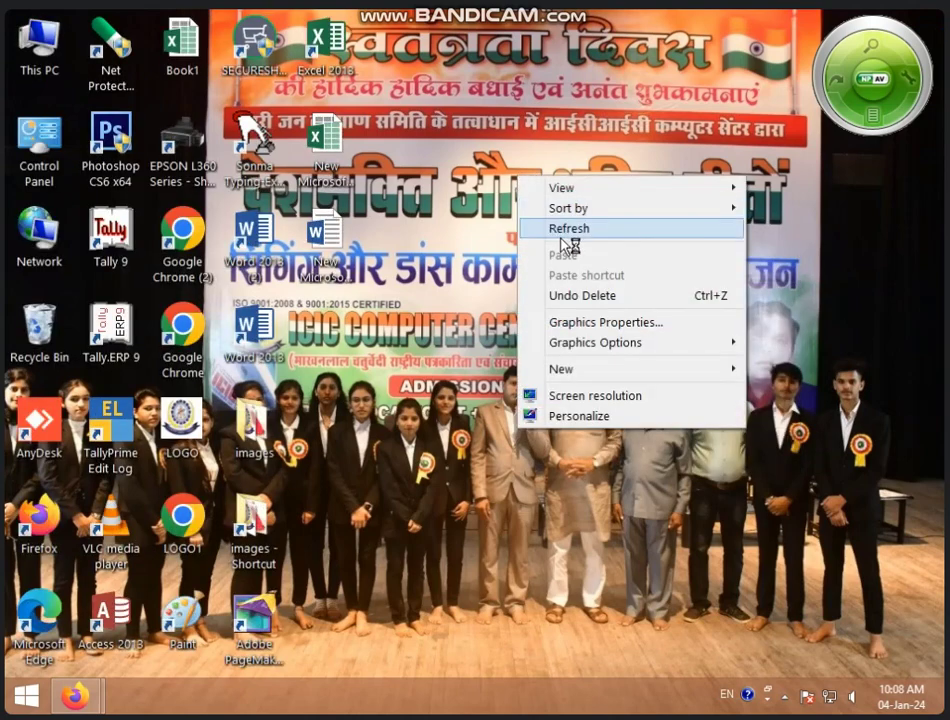
pyautogui.click(565, 229)
pyautogui.rightClick(557, 226)
pyautogui.click(617, 285)
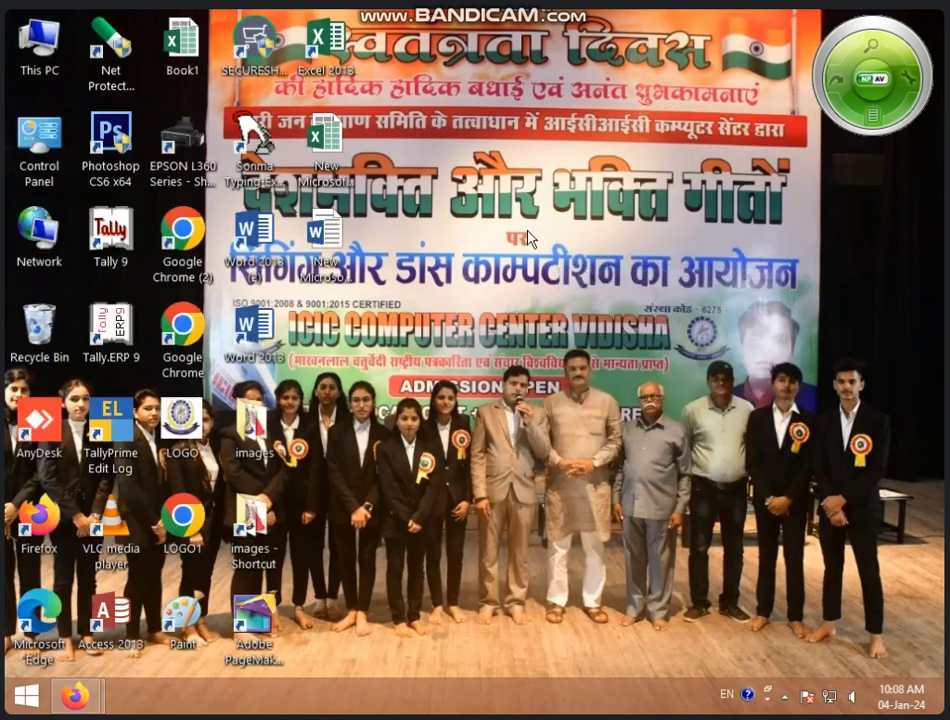
pyautogui.rightClick(528, 231)
pyautogui.click(576, 285)
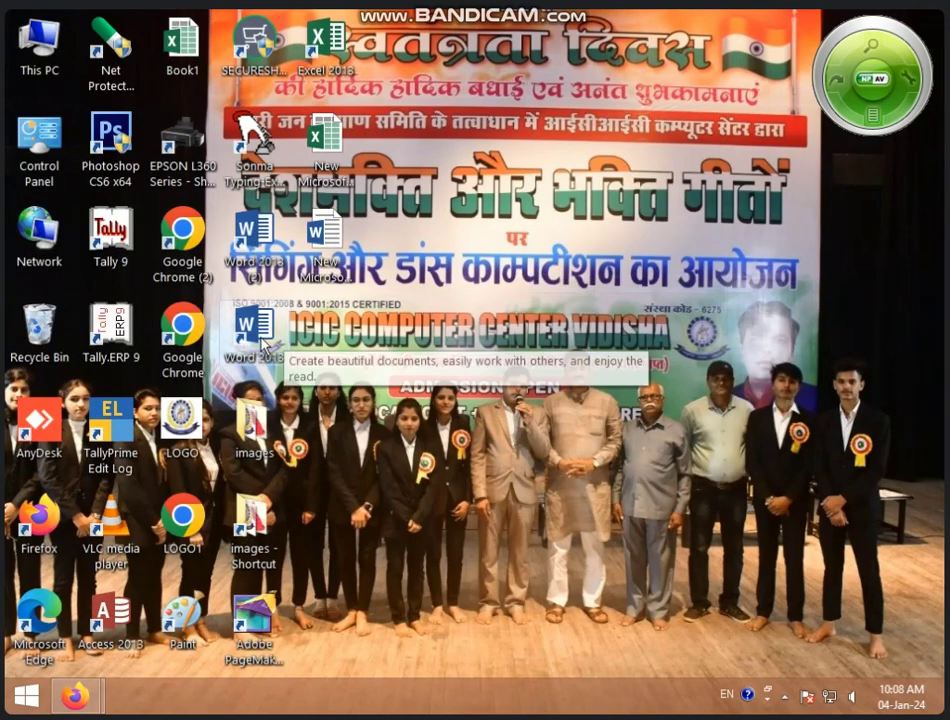
pyautogui.doubleClick(262, 340)
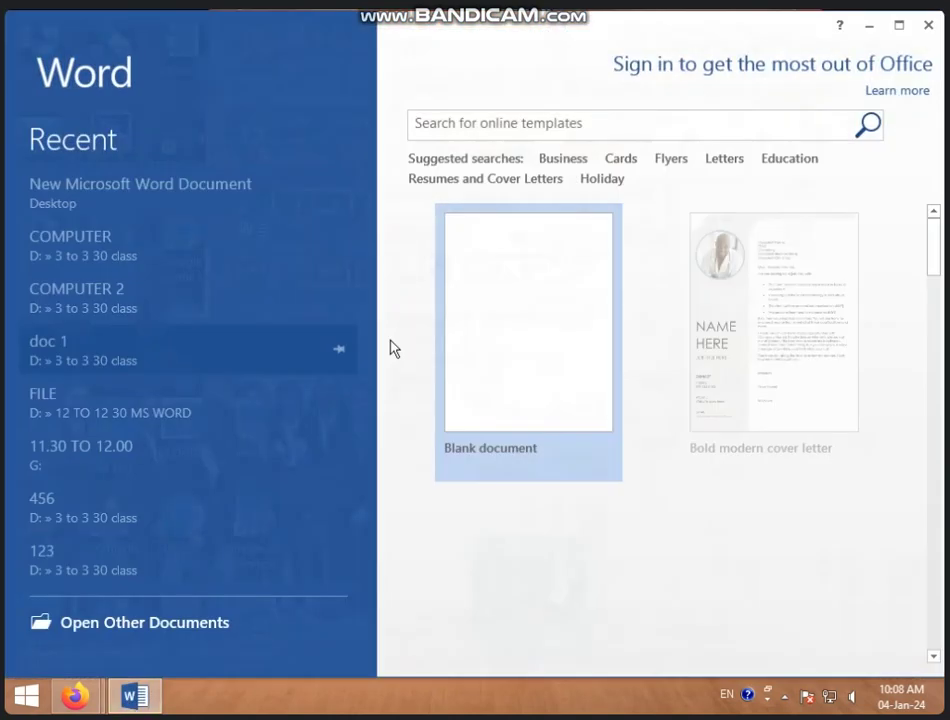
# Step: Create a blank document and insert an 8-column, 6-row table
pyautogui.click(505, 316)
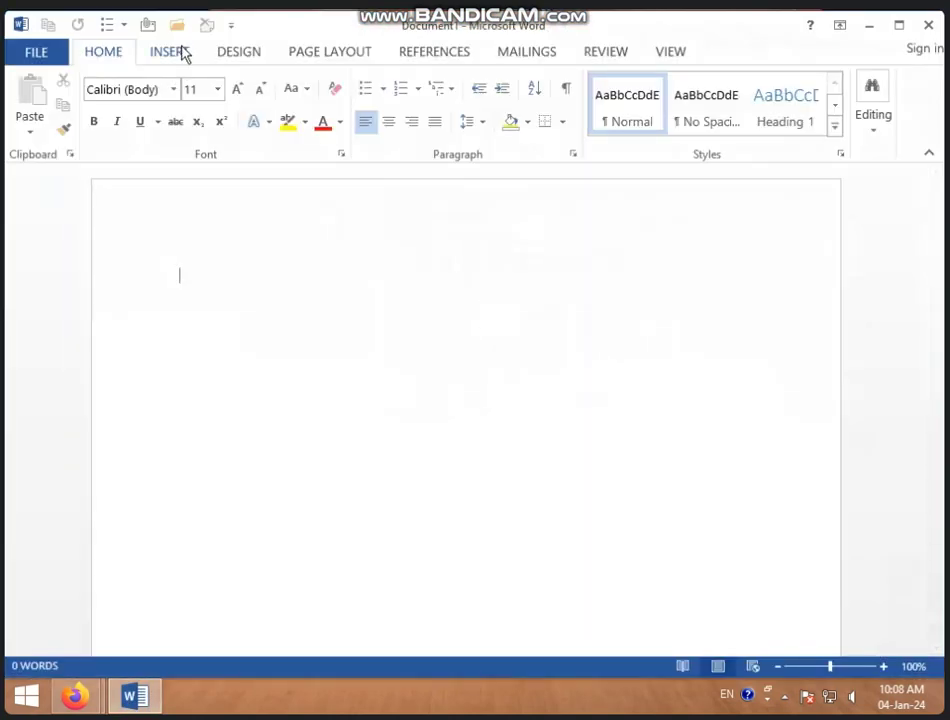
pyautogui.click(183, 55)
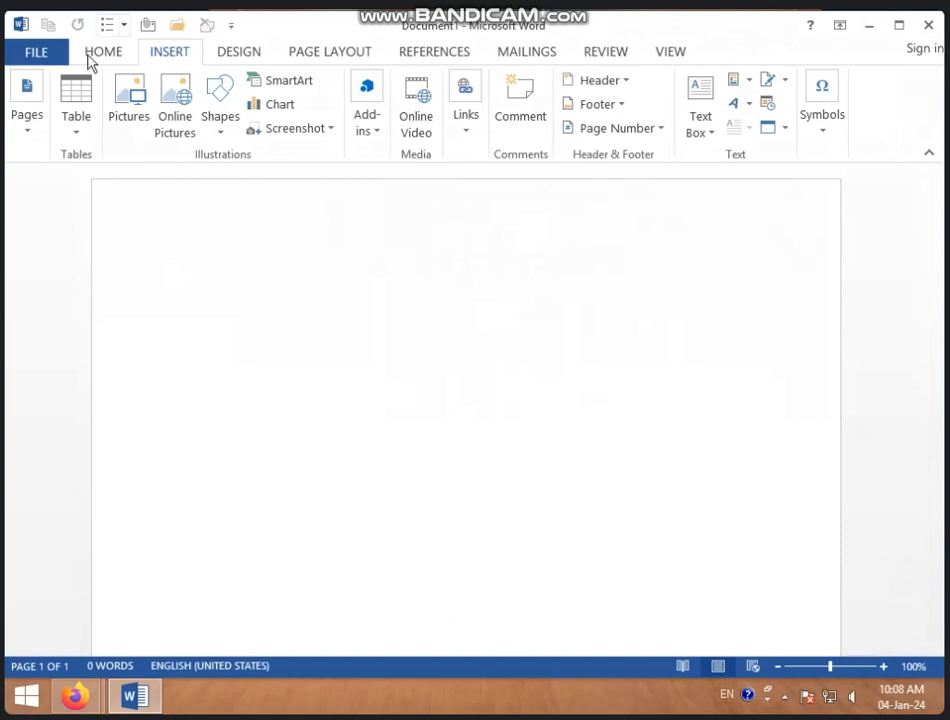
pyautogui.click(97, 101)
pyautogui.click(244, 308)
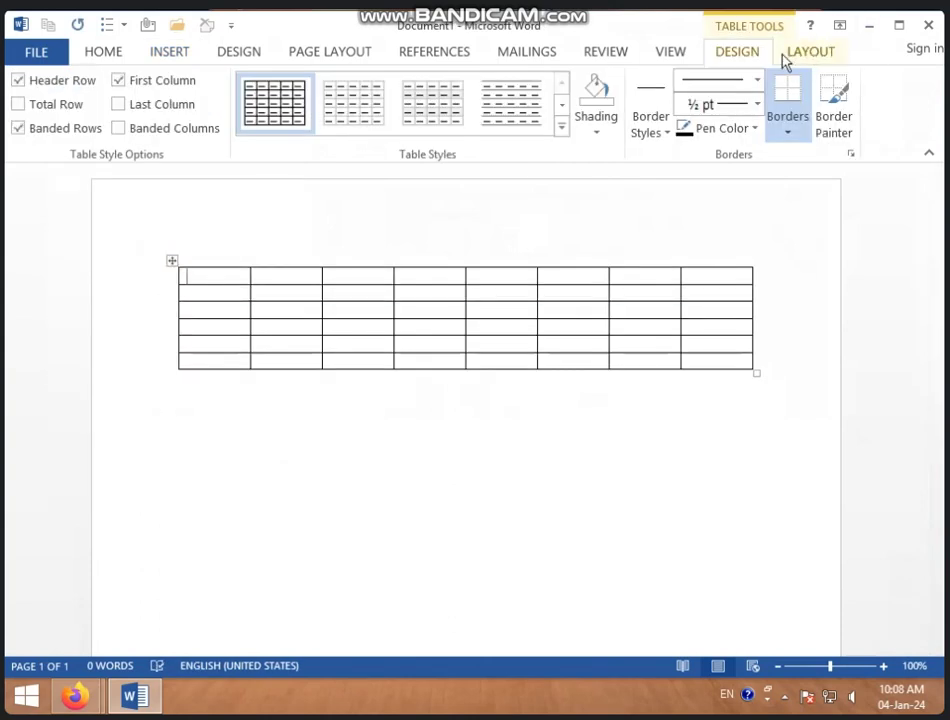
# Step: Turn on table gridlines and apply a Plain Table style with horizontal rules
pyautogui.click(808, 55)
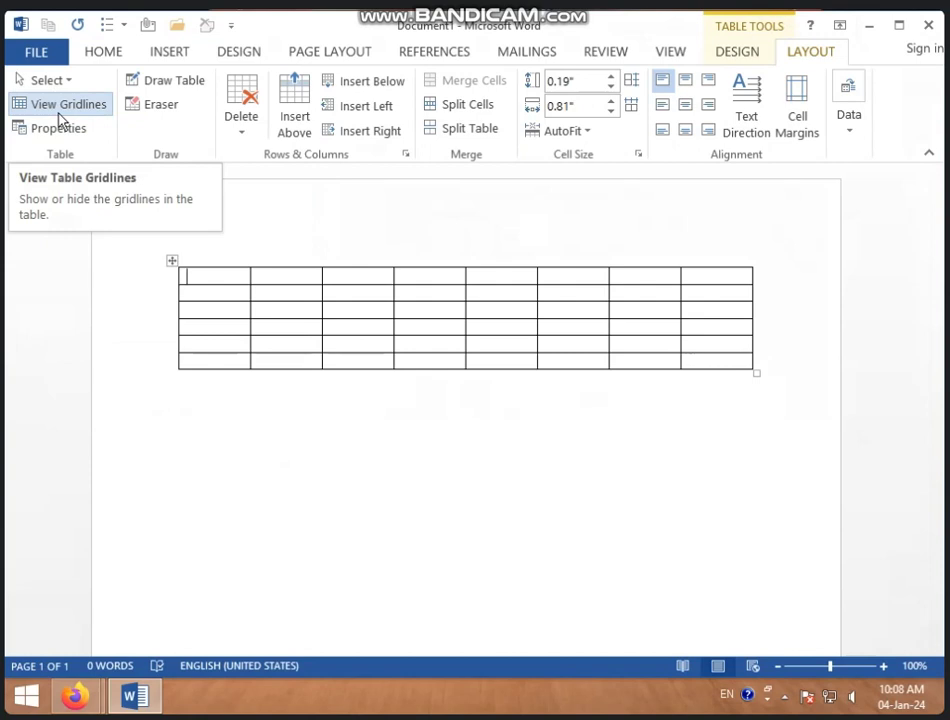
pyautogui.click(58, 106)
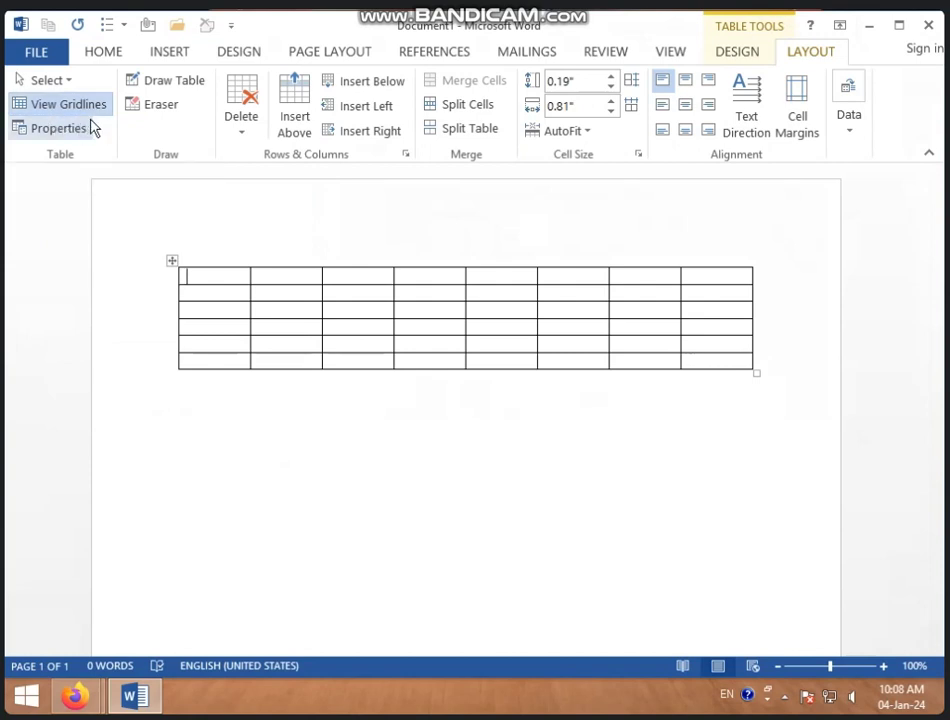
pyautogui.click(736, 56)
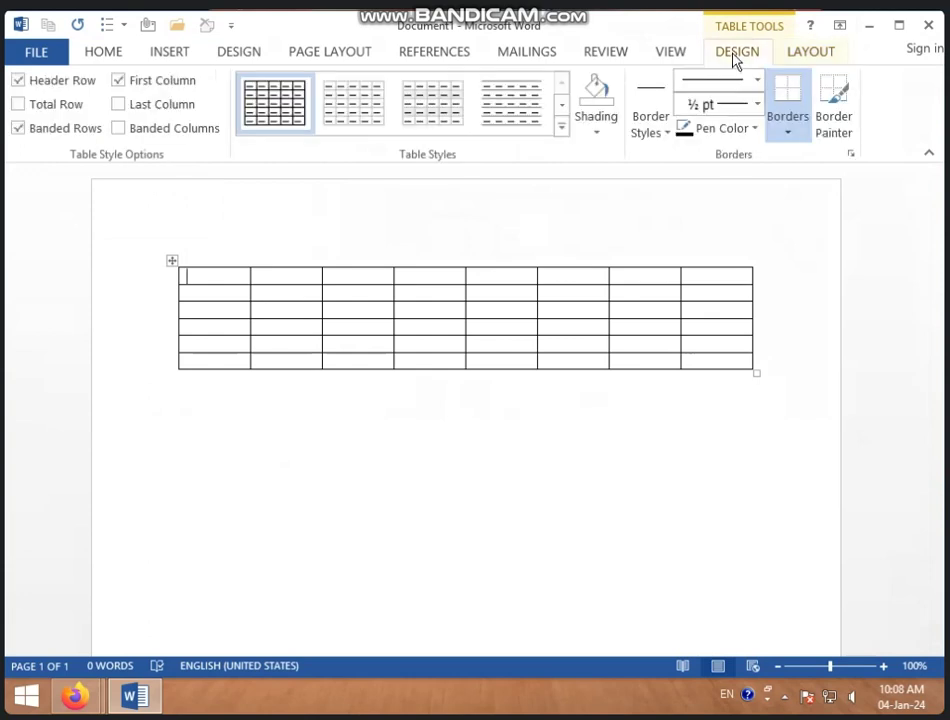
pyautogui.click(565, 128)
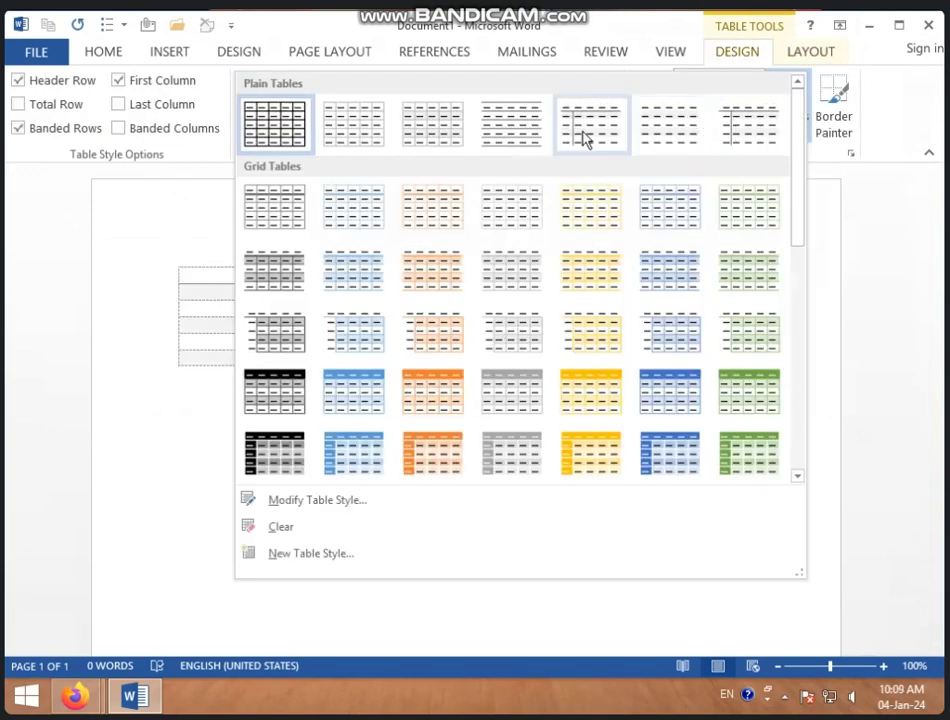
pyautogui.click(515, 137)
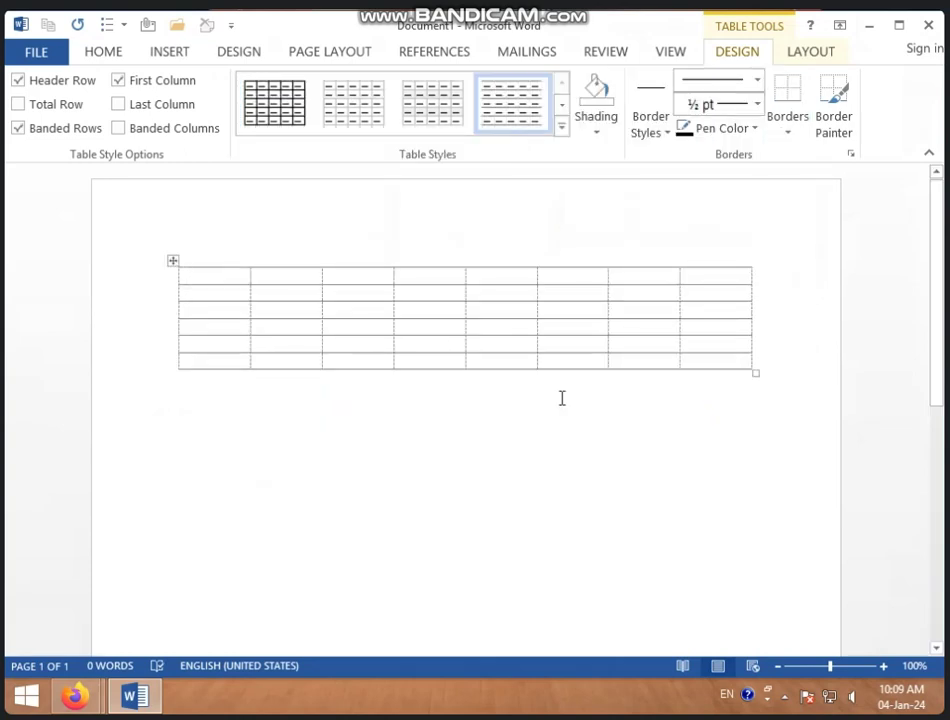
# Step: Hide the gridlines and draw a new table outline below the first table
pyautogui.click(811, 54)
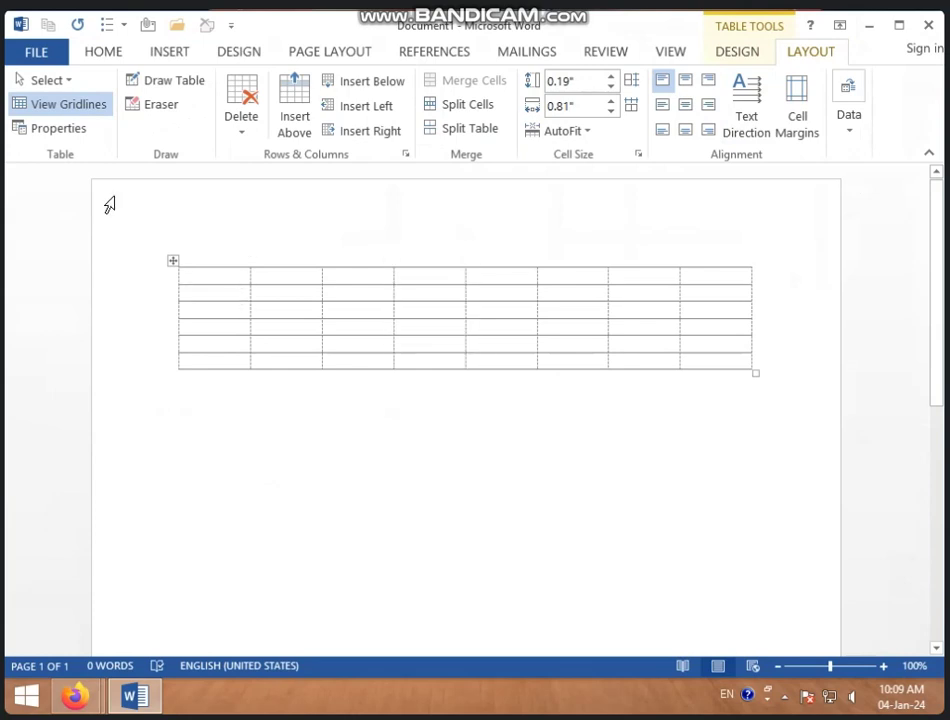
pyautogui.click(94, 108)
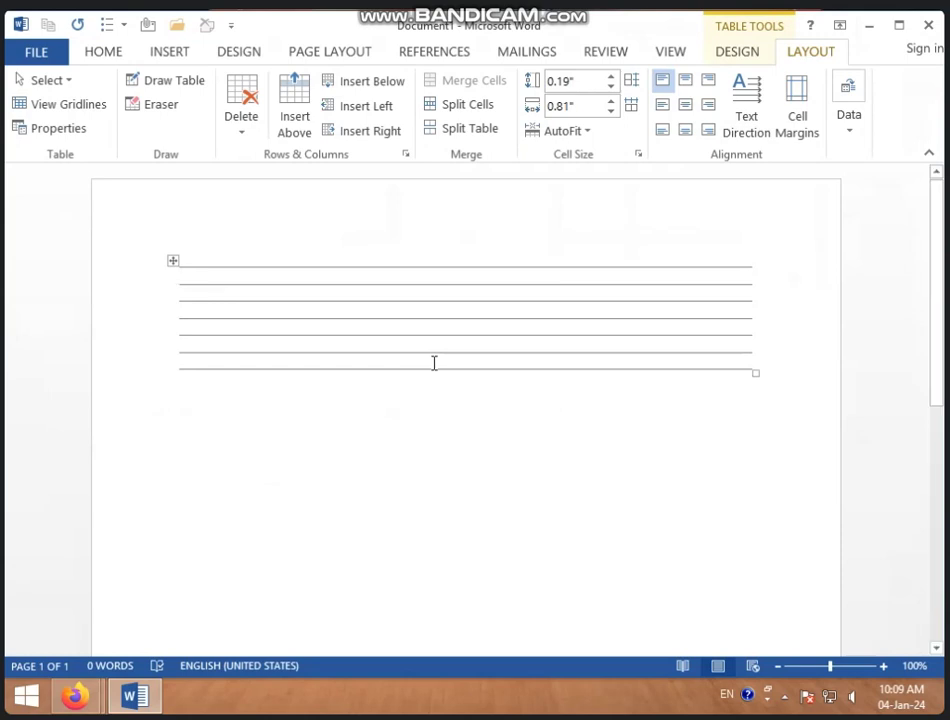
pyautogui.moveTo(322, 262)
pyautogui.click(199, 89)
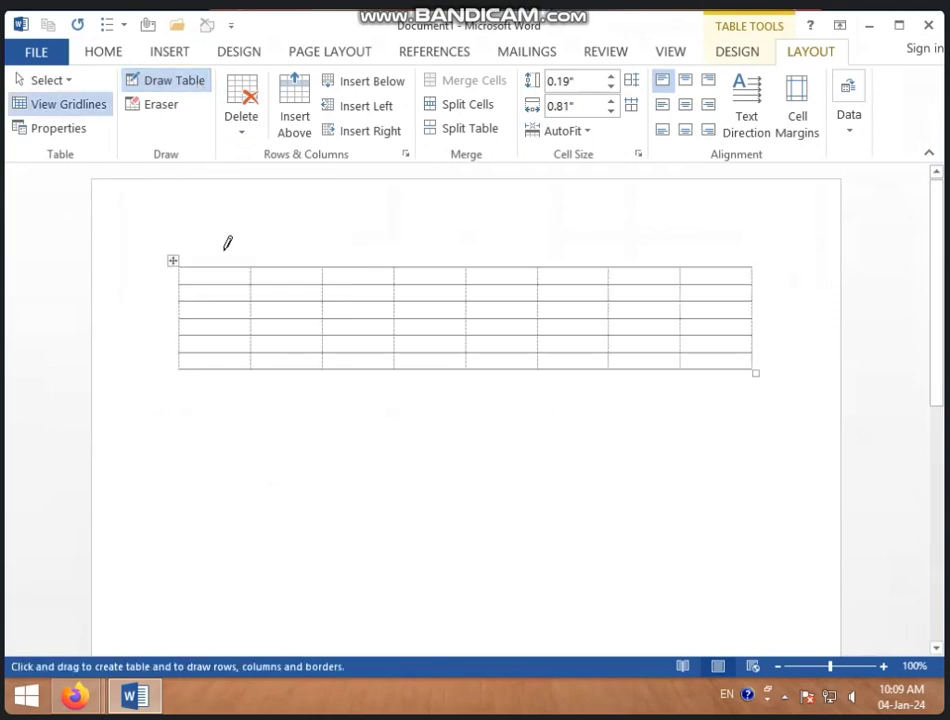
pyautogui.scroll(-2, 262, 302)
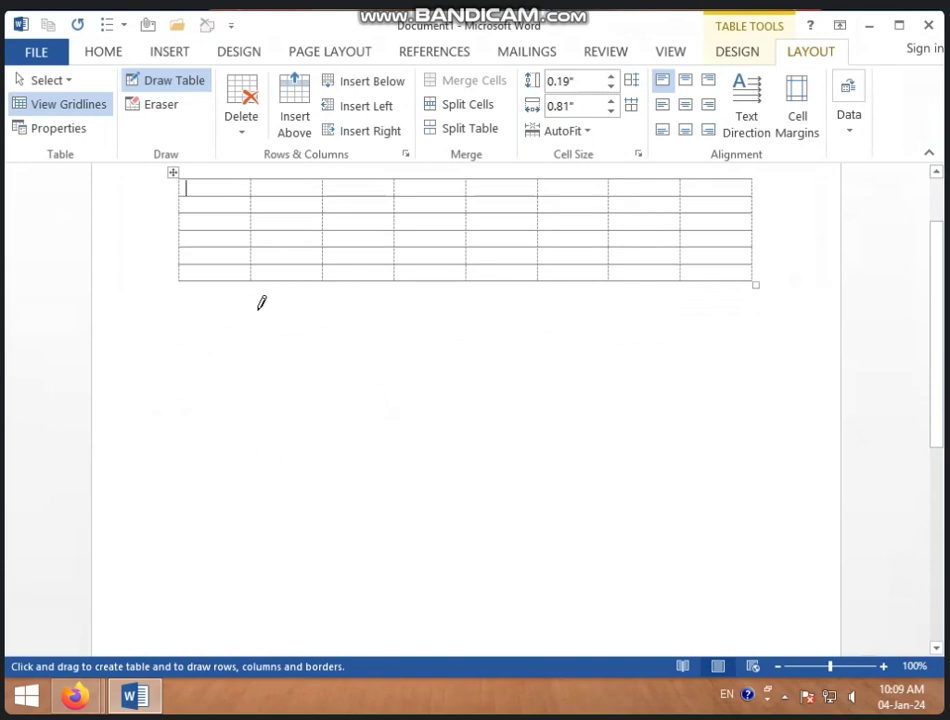
pyautogui.moveTo(214, 312)
pyautogui.mouseDown()
pyautogui.moveTo(690, 498)
pyautogui.moveTo(787, 494)
pyautogui.mouseUp()
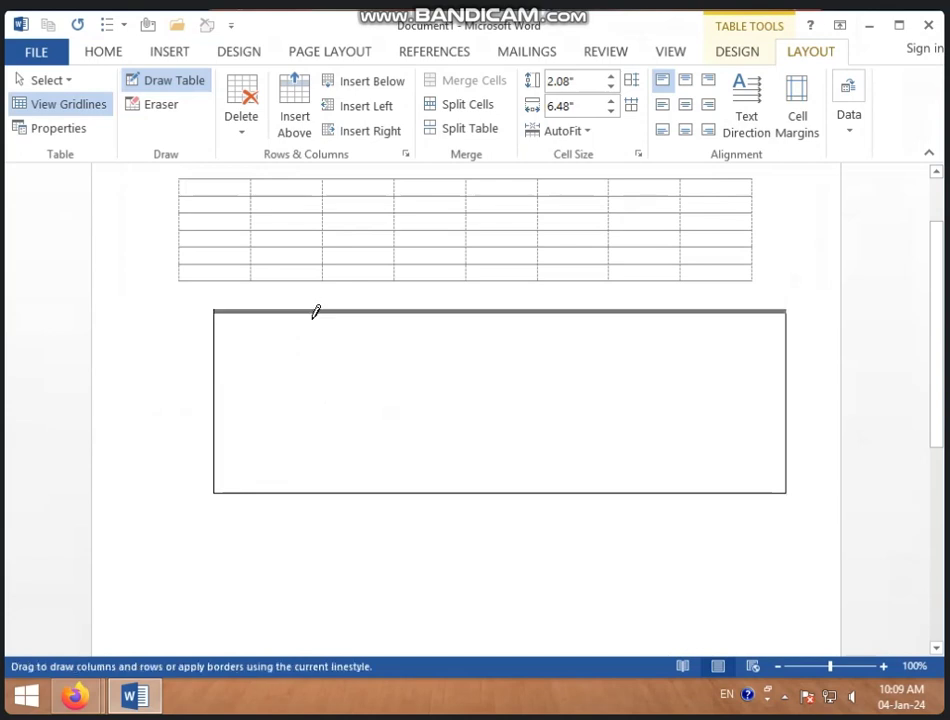
# Step: Divide the drawn table into 4 columns and 3 rows, undoing one stray line
pyautogui.moveTo(310, 311); pyautogui.dragTo(322, 478)
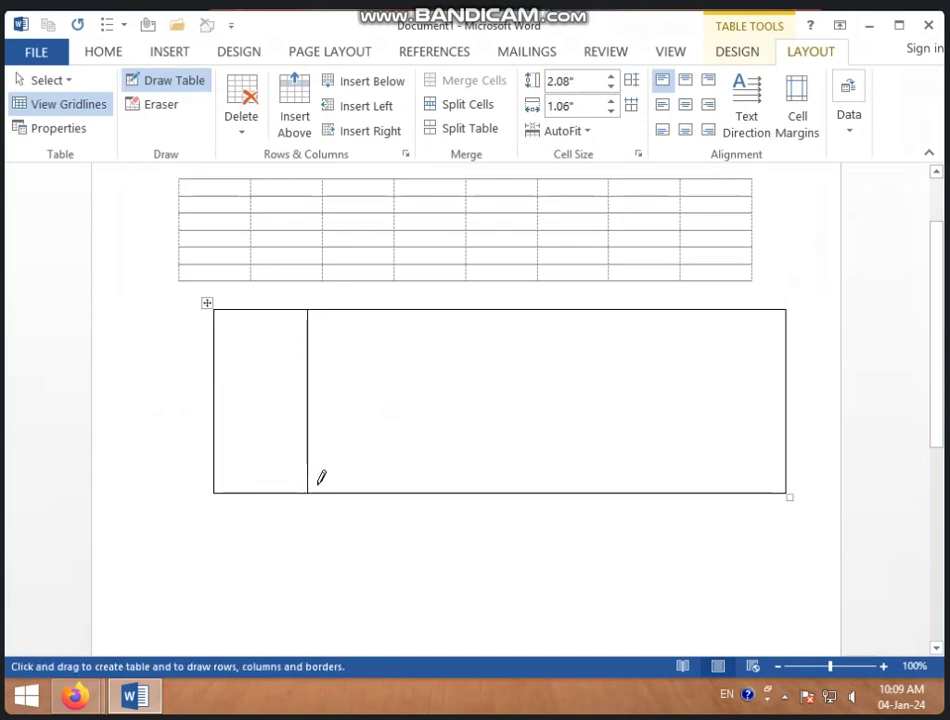
pyautogui.moveTo(463, 311); pyautogui.dragTo(466, 488)
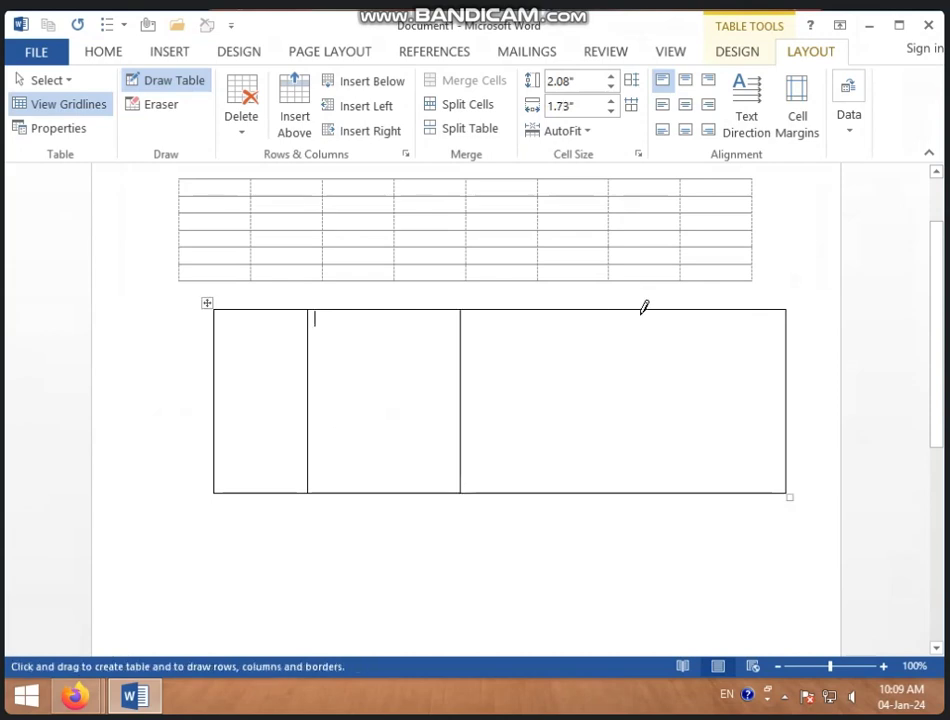
pyautogui.moveTo(642, 311); pyautogui.dragTo(653, 455)
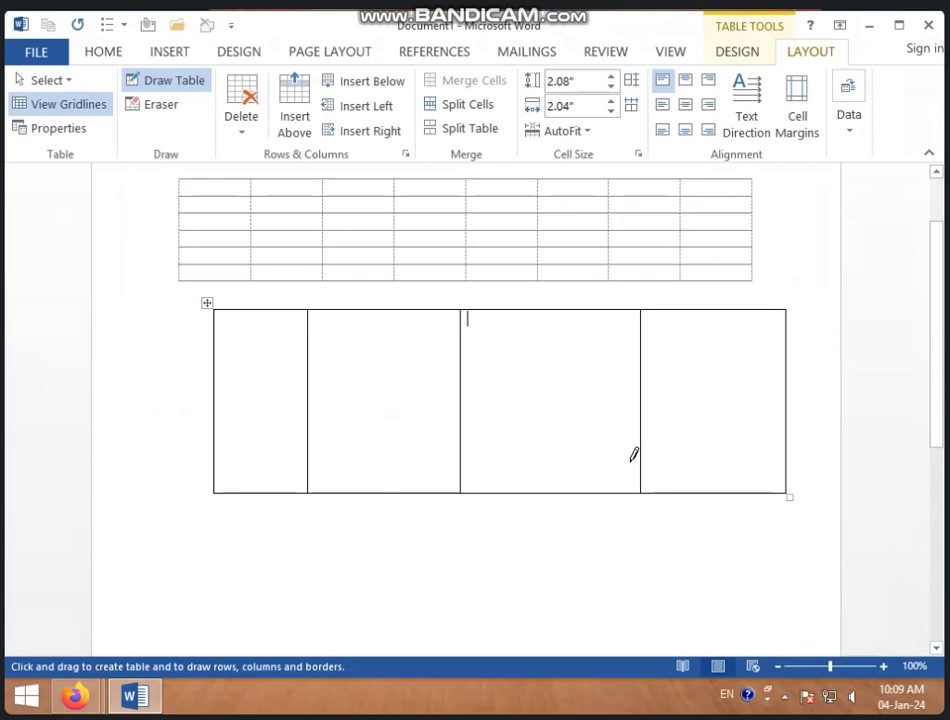
pyautogui.moveTo(718, 311); pyautogui.dragTo(719, 476)
pyautogui.hotkey('ctrl', 'z')
pyautogui.moveTo(216, 380); pyautogui.dragTo(700, 356)
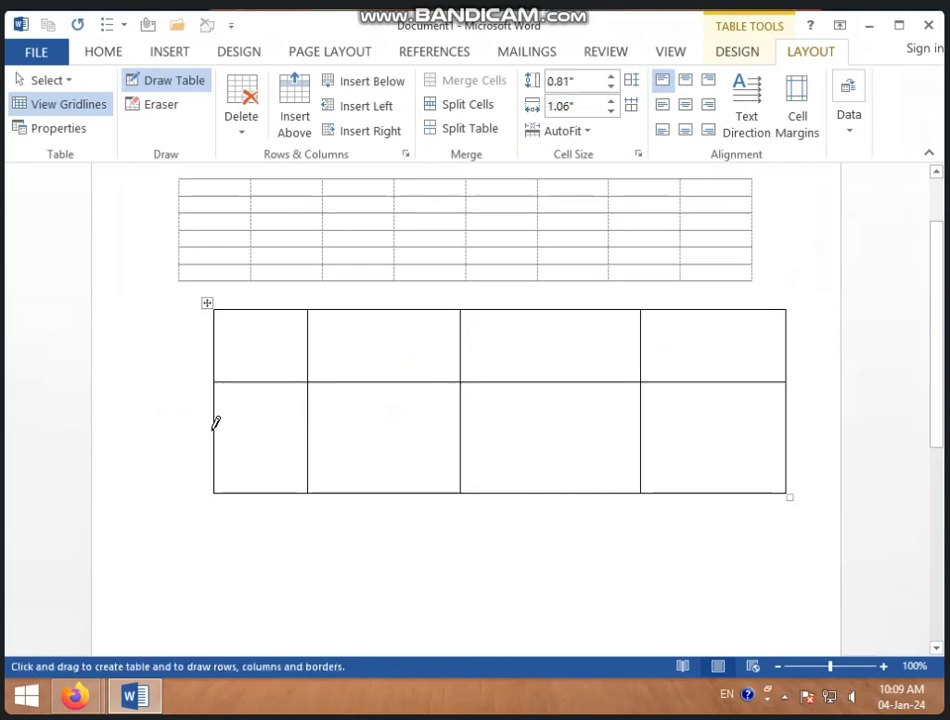
pyautogui.moveTo(216, 424); pyautogui.dragTo(690, 402)
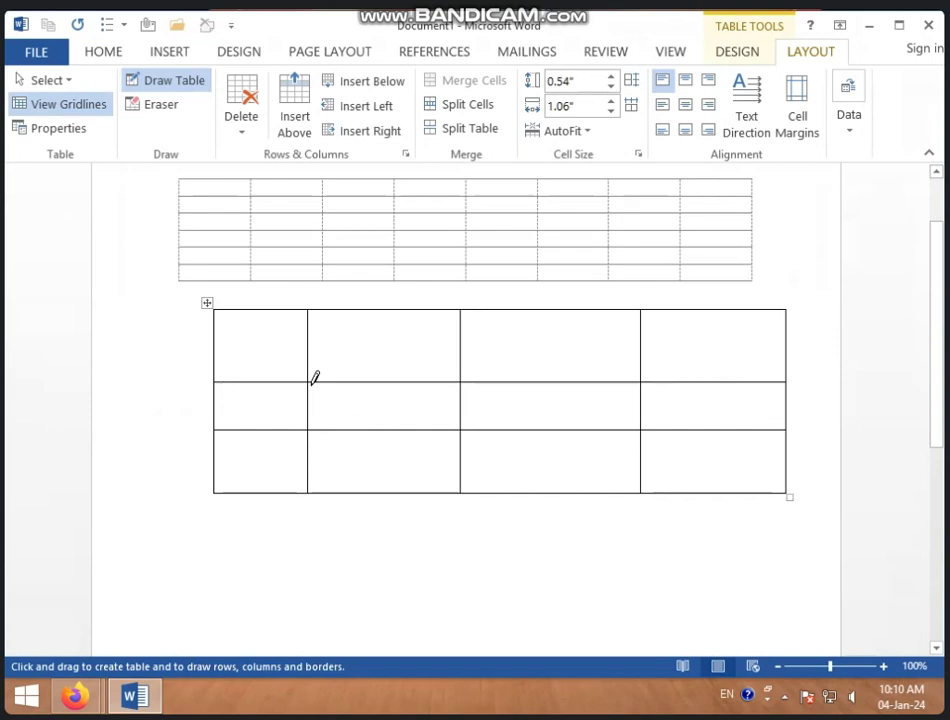
# Step: Erase borders so outer columns become single tall cells and column 2's top cells merge
pyautogui.click(157, 110)
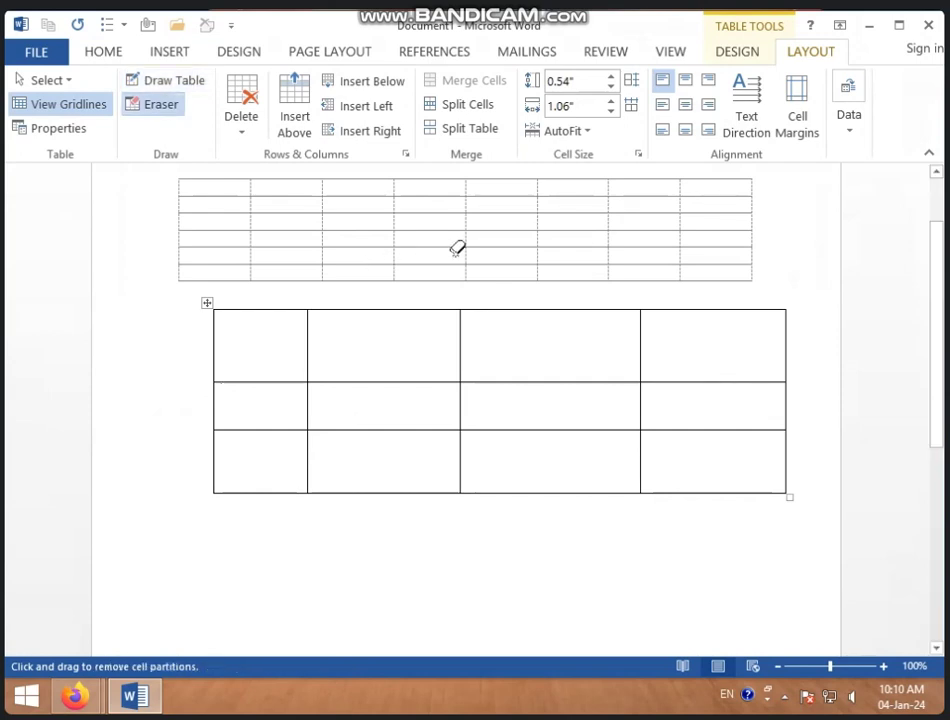
pyautogui.click(667, 380)
pyautogui.click(668, 428)
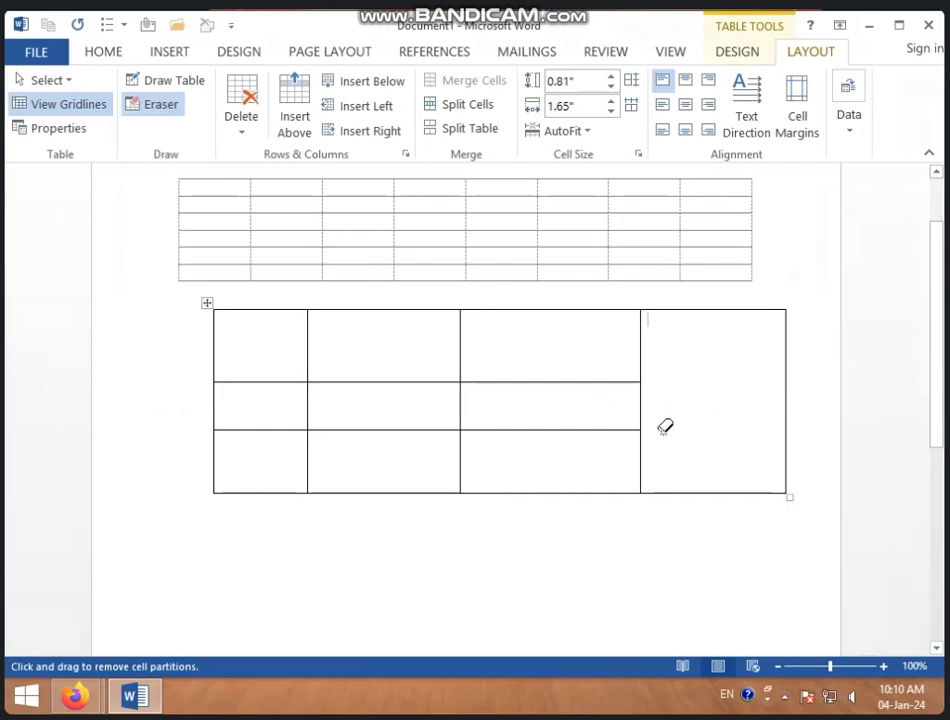
pyautogui.click(288, 381)
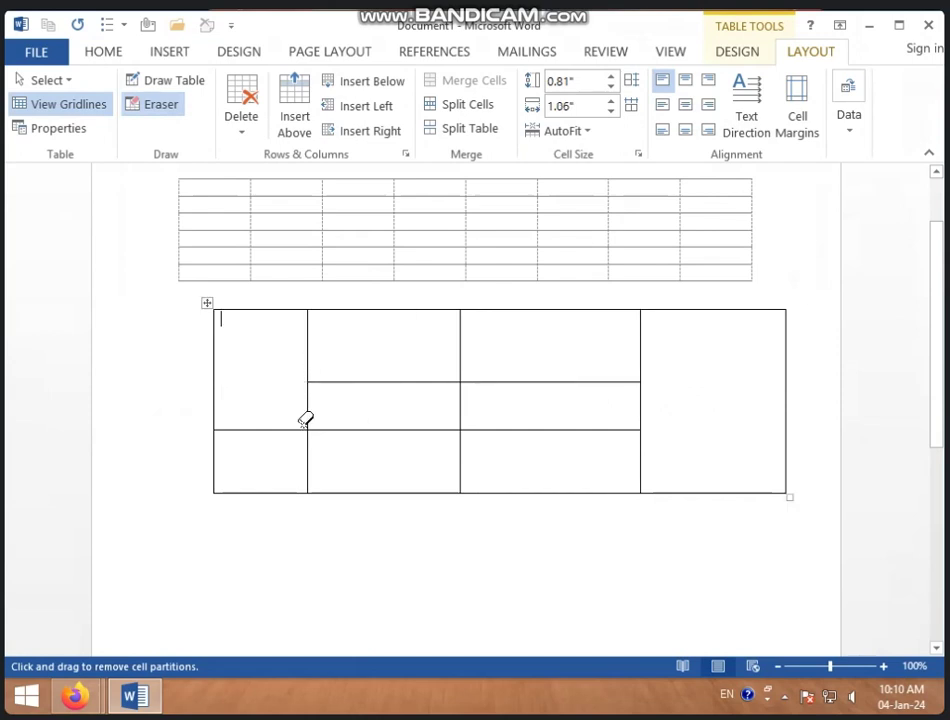
pyautogui.click(297, 428)
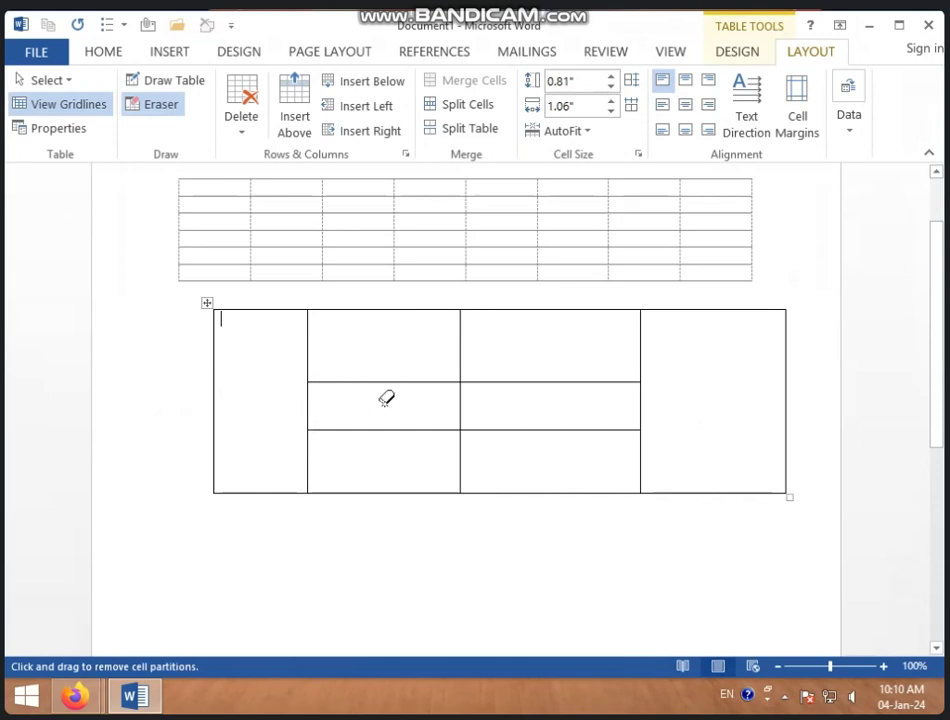
pyautogui.click(431, 378)
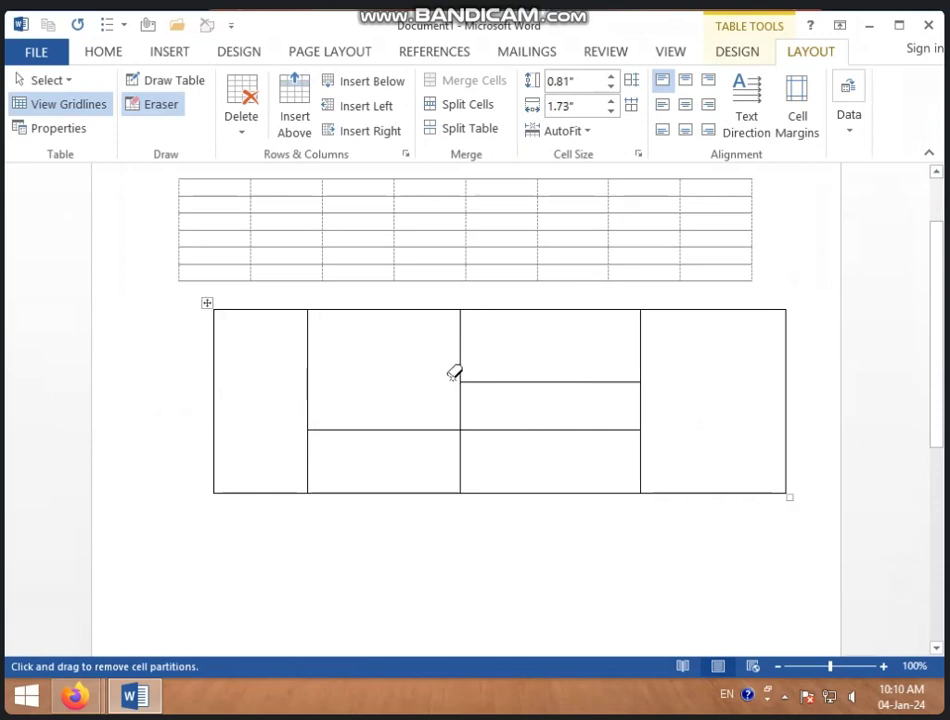
pyautogui.click(160, 108)
pyautogui.scroll(2, 620, 360)
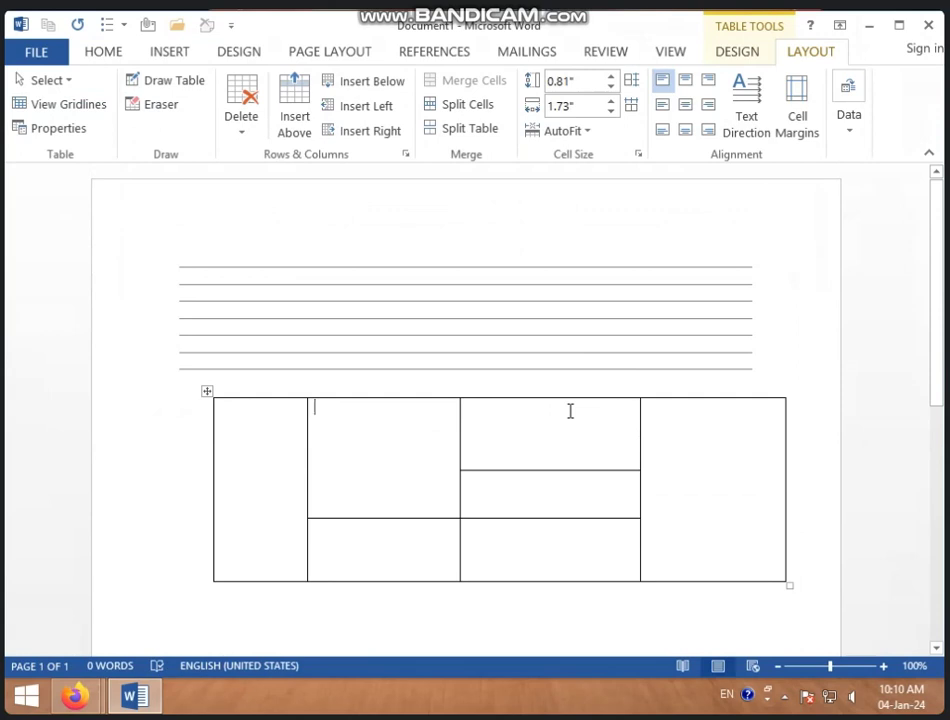
# Step: Delete the hand-drawn table
pyautogui.click(214, 394)
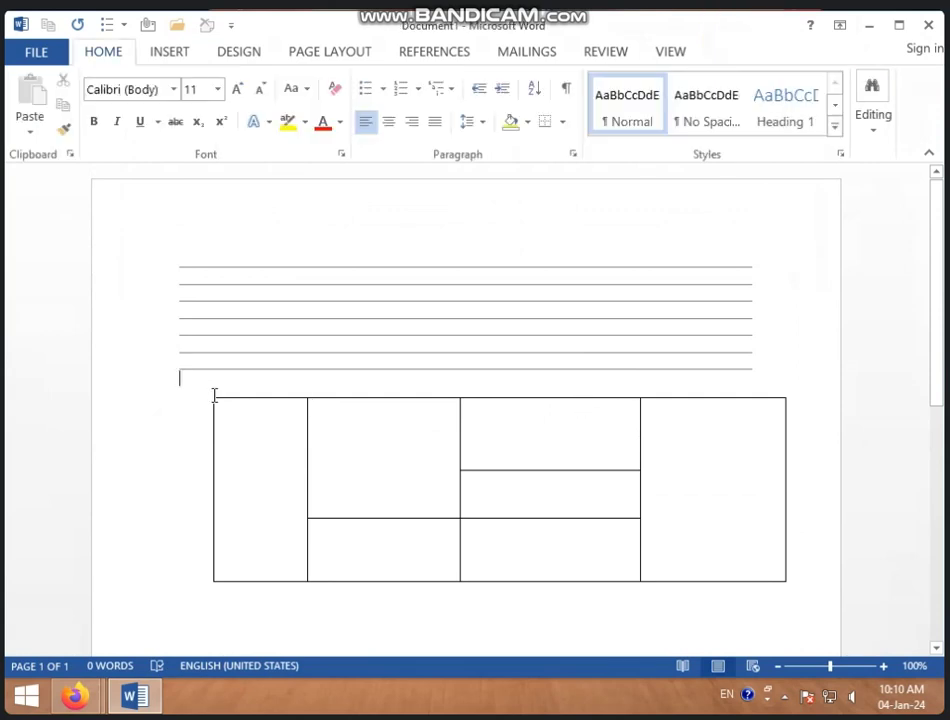
pyautogui.click(209, 392)
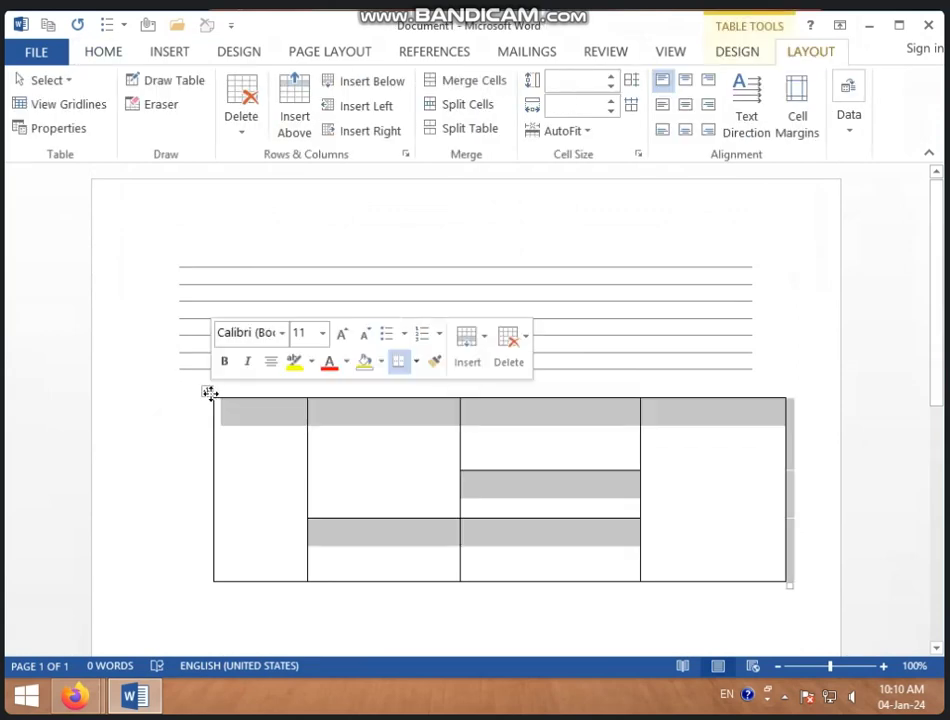
pyautogui.press('BackSpace')
# Step: Apply the Table Grid style to the 8x6 table and enlarge it for taller rows
pyautogui.click(352, 260)
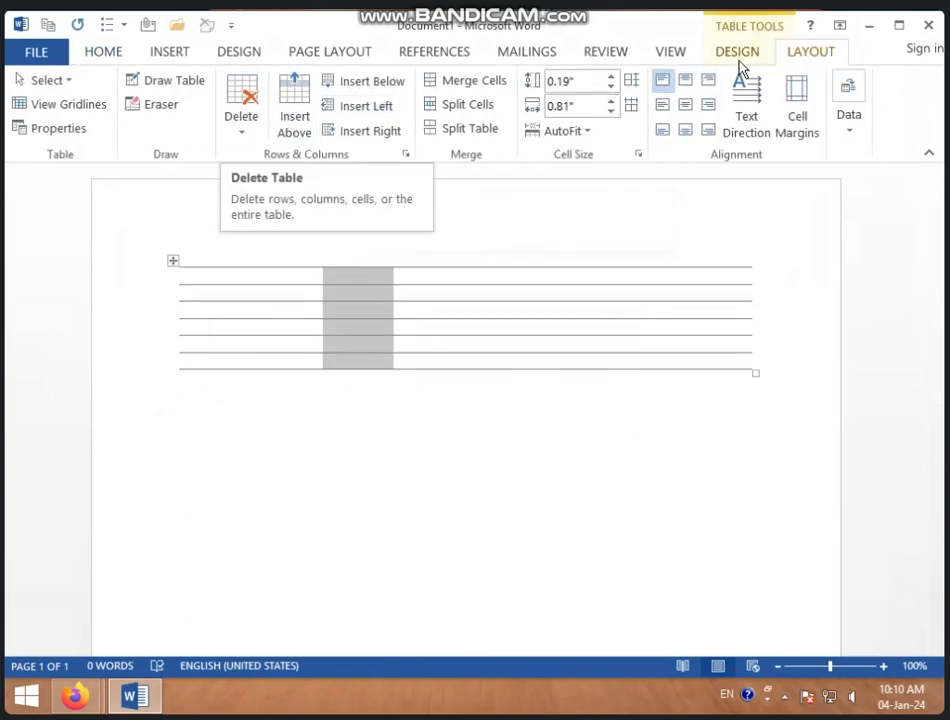
pyautogui.click(740, 56)
pyautogui.click(276, 103)
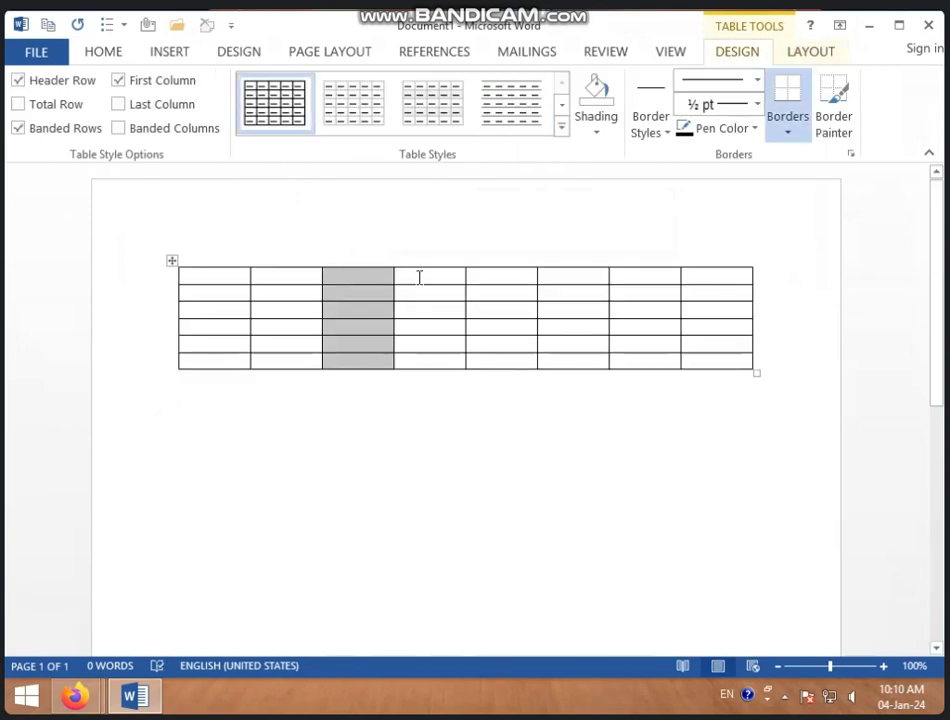
pyautogui.click(419, 277)
pyautogui.moveTo(757, 370); pyautogui.dragTo(694, 524)
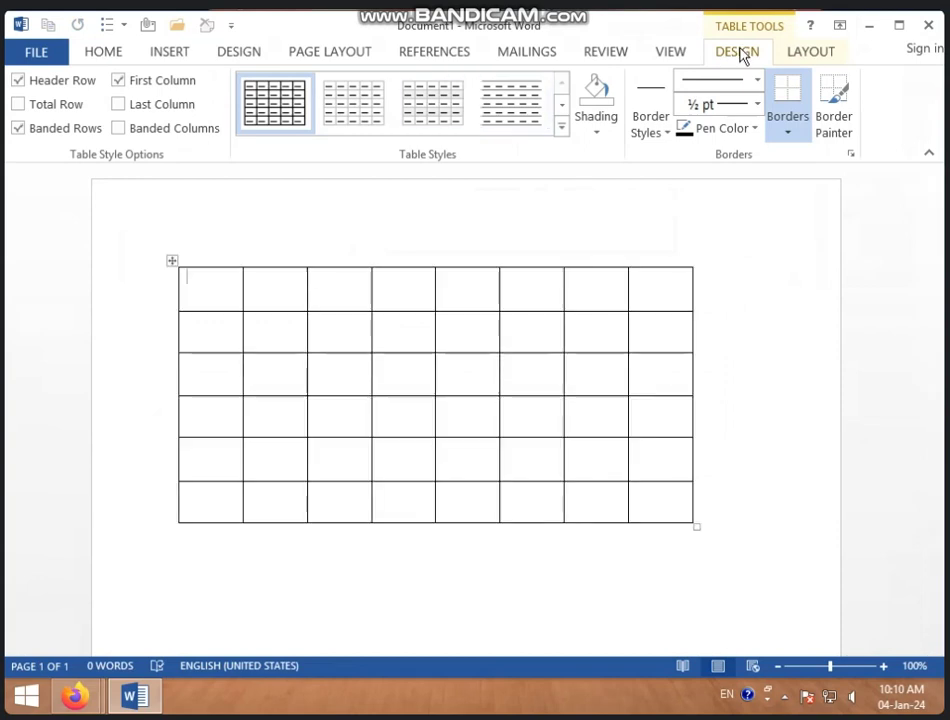
# Step: Open and close the Layout tab's Delete list without deleting anything
pyautogui.click(810, 51)
pyautogui.click(243, 135)
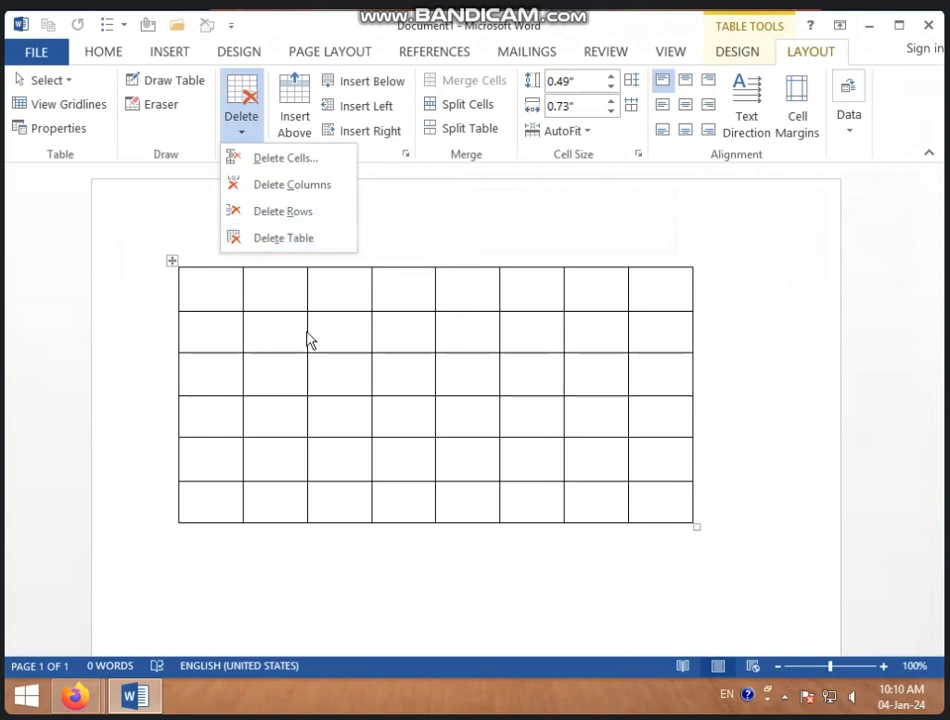
pyautogui.click(275, 296)
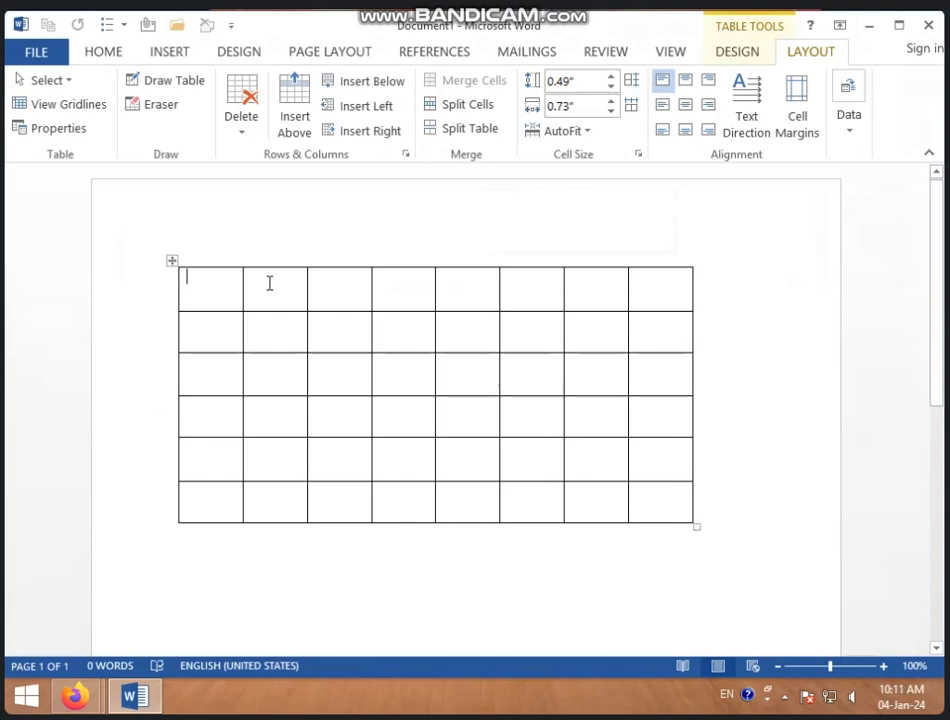
pyautogui.moveTo(244, 262)
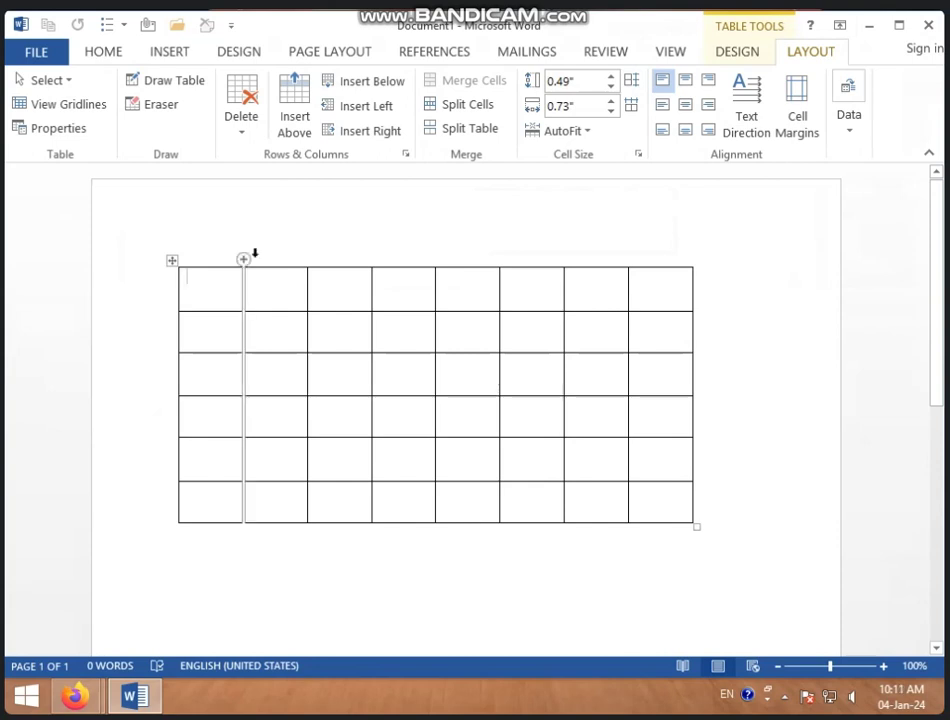
# Step: Number the first row's cells 1 through 8
pyautogui.write('1')
pyautogui.press('Tab')
pyautogui.write('2')
pyautogui.press('Tab')
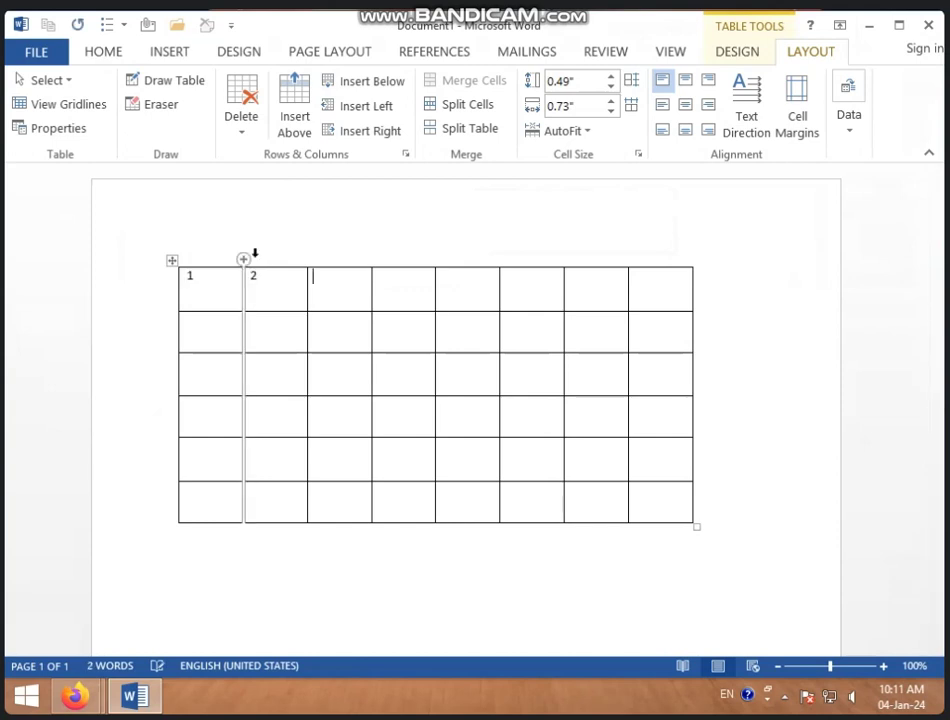
pyautogui.write('3\t4\t5\t6\t7')
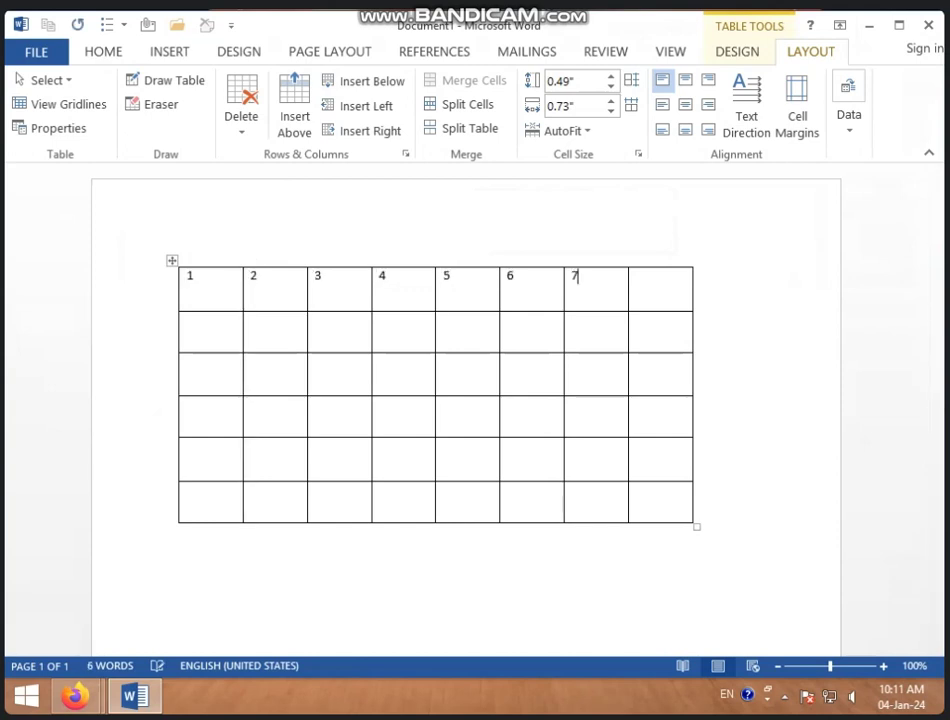
pyautogui.write('\t8')
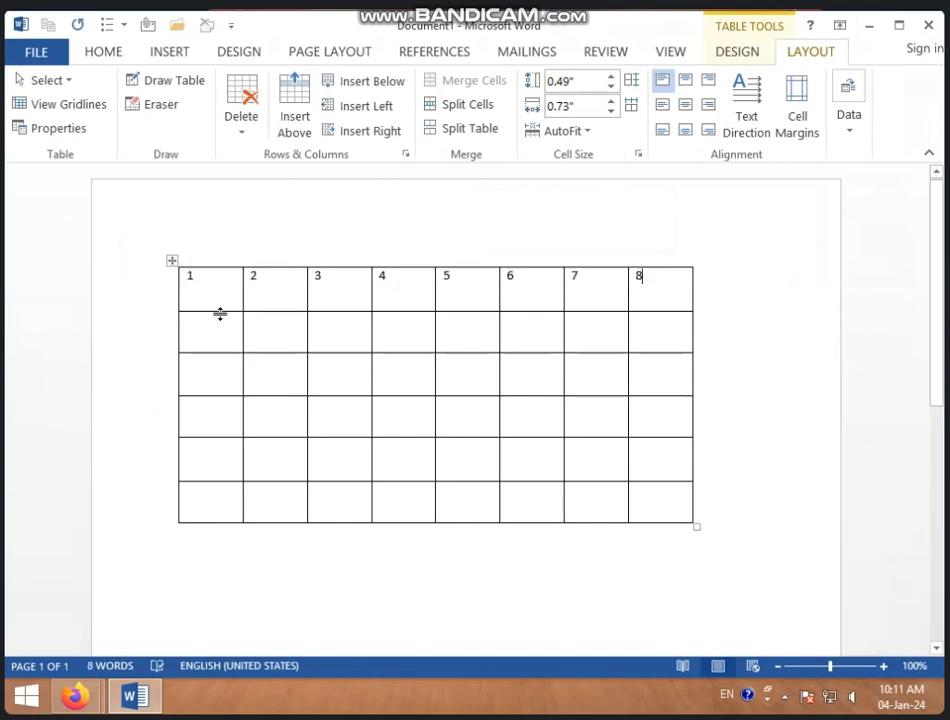
# Step: Number the first column 2 through 6 below the 1
pyautogui.click(220, 316)
pyautogui.write('2')
pyautogui.press('Down')
pyautogui.write('3')
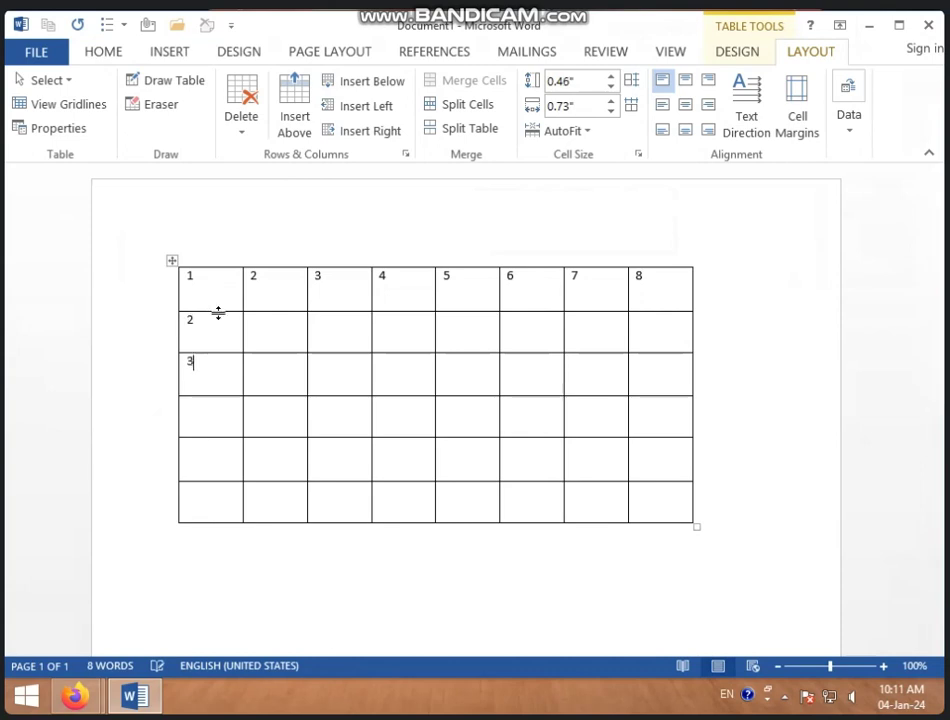
pyautogui.press('Down')
pyautogui.write('456')
pyautogui.press('Down')
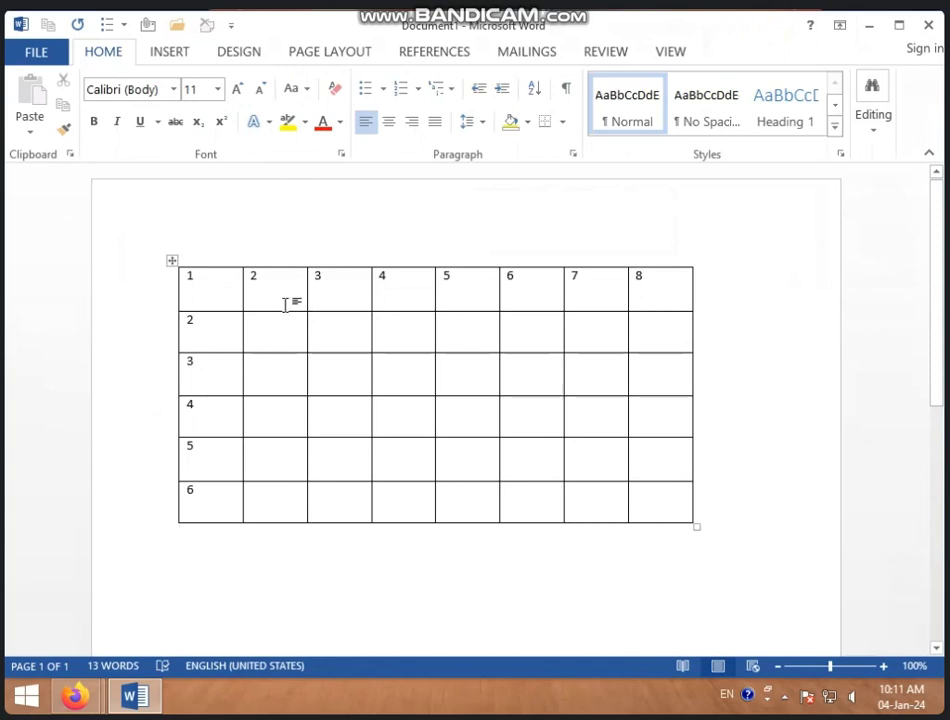
pyautogui.click(174, 261)
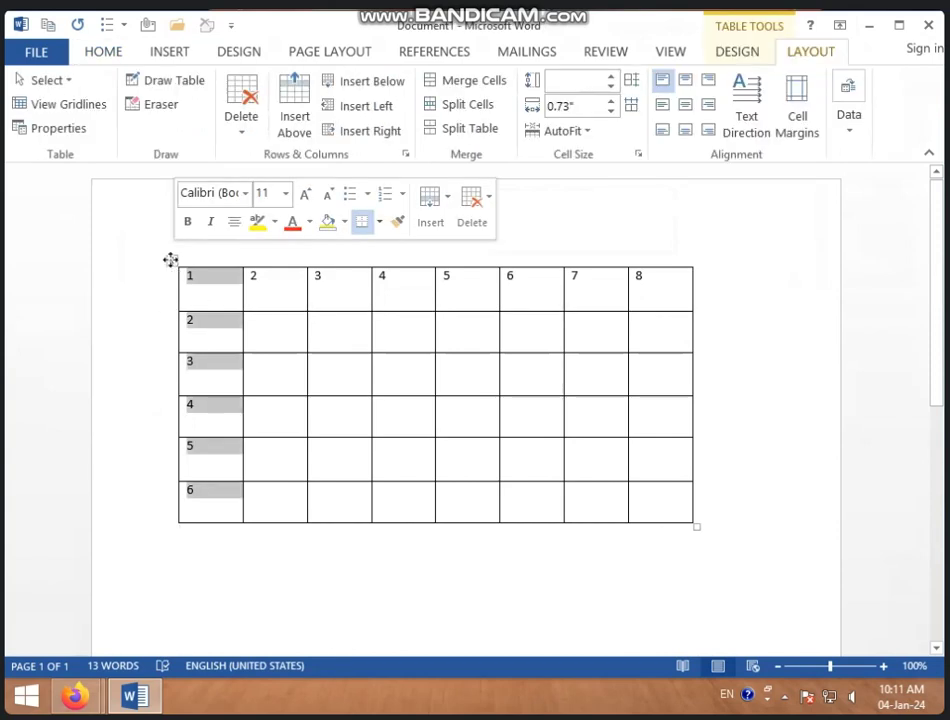
# Step: Grow the table's font four sizes, then return to the table Layout tab
pyautogui.click(110, 55)
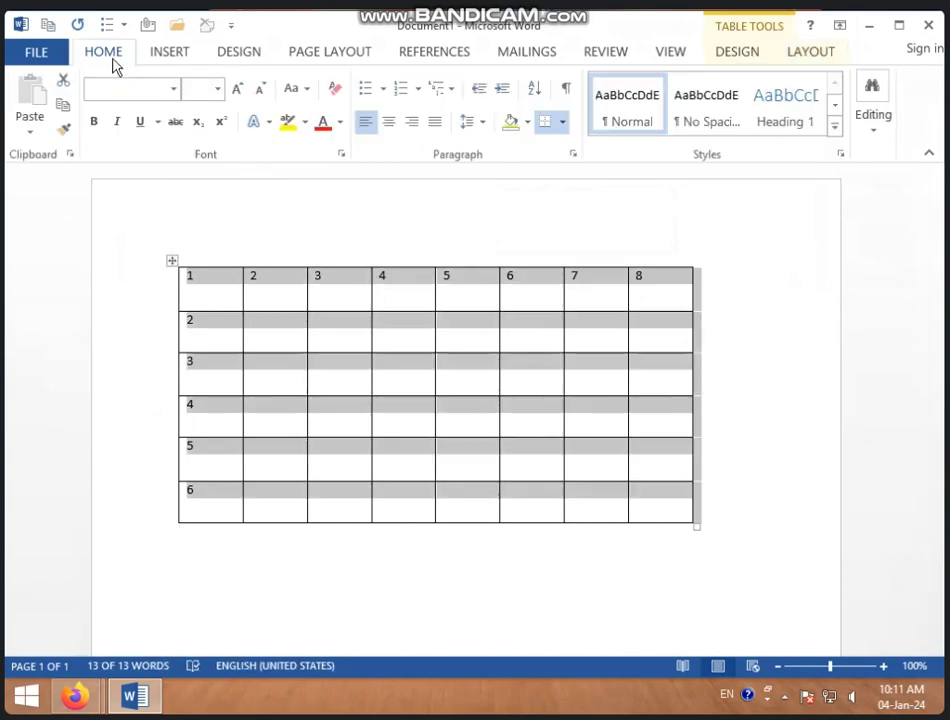
pyautogui.click(238, 93)
pyautogui.click(238, 93)
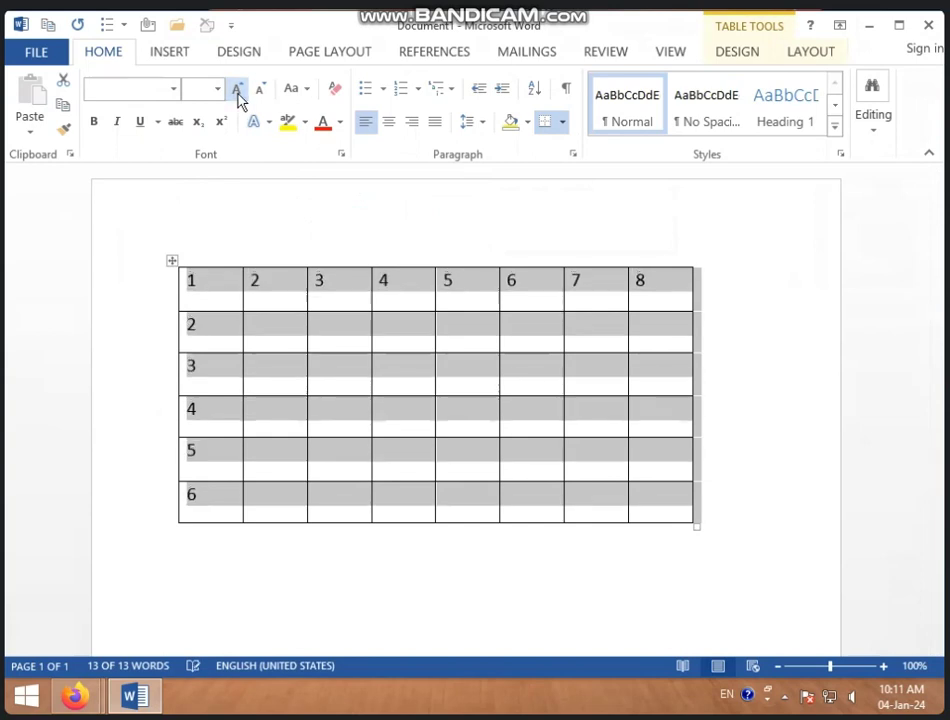
pyautogui.click(238, 93)
pyautogui.click(238, 93)
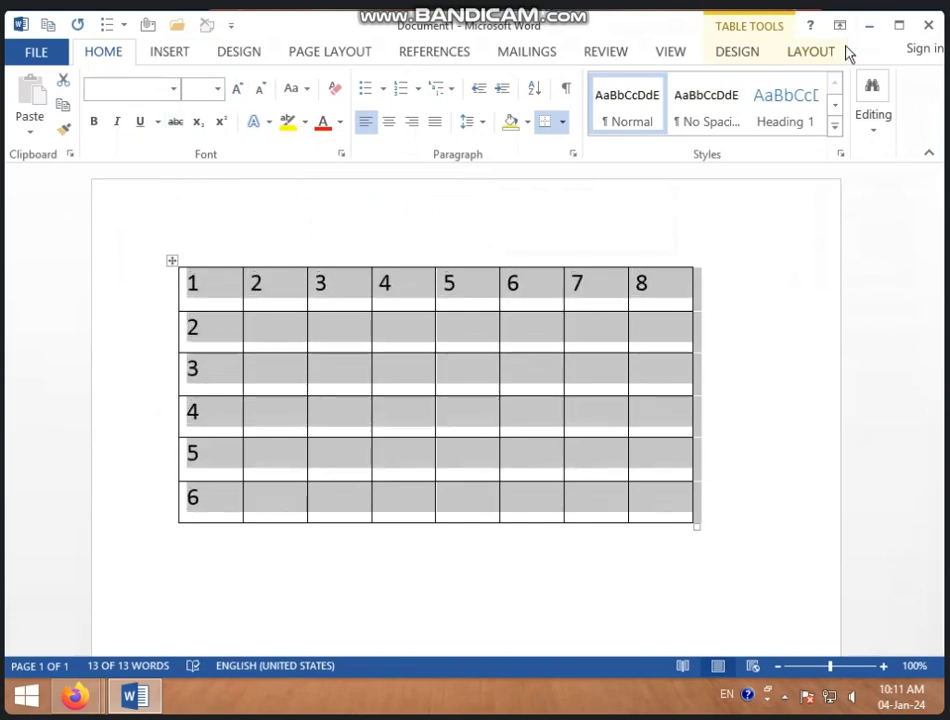
pyautogui.click(815, 52)
pyautogui.click(452, 350)
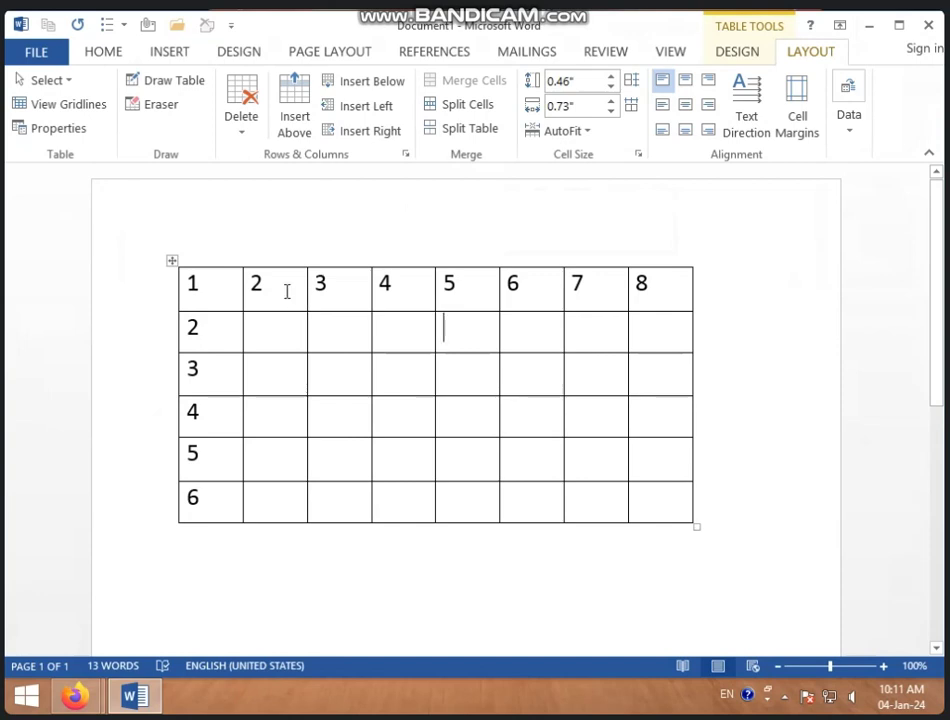
pyautogui.click(287, 291)
pyautogui.click(241, 145)
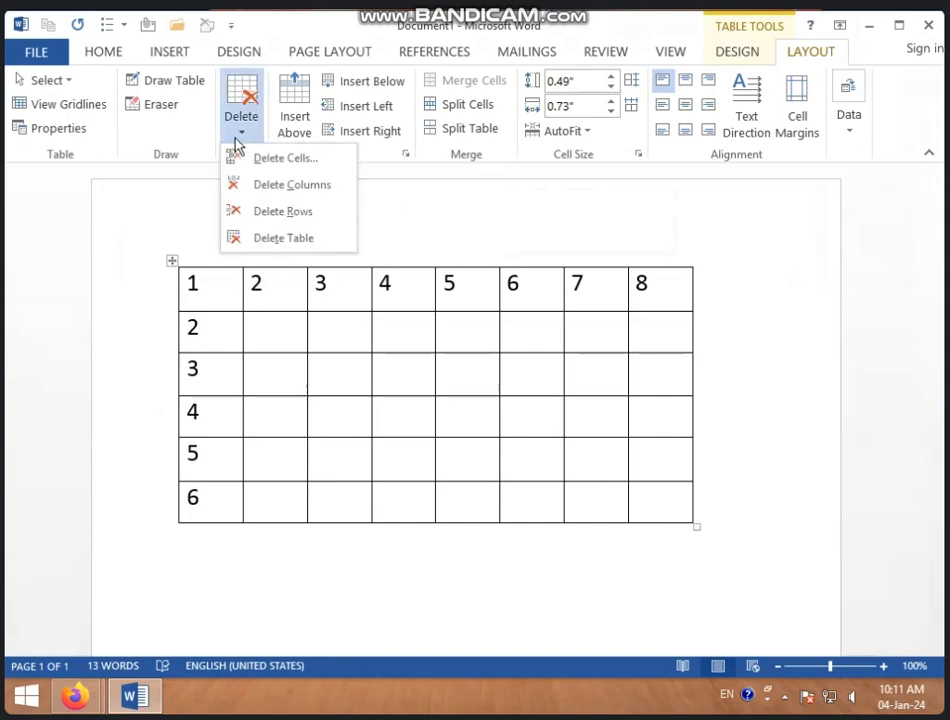
pyautogui.click(255, 157)
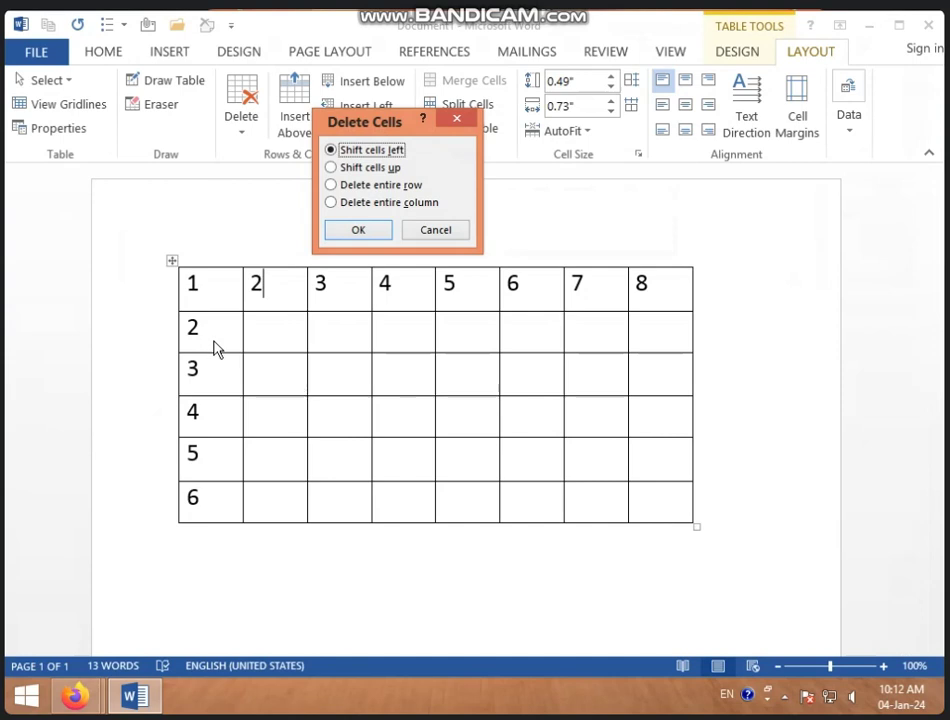
pyautogui.click(356, 231)
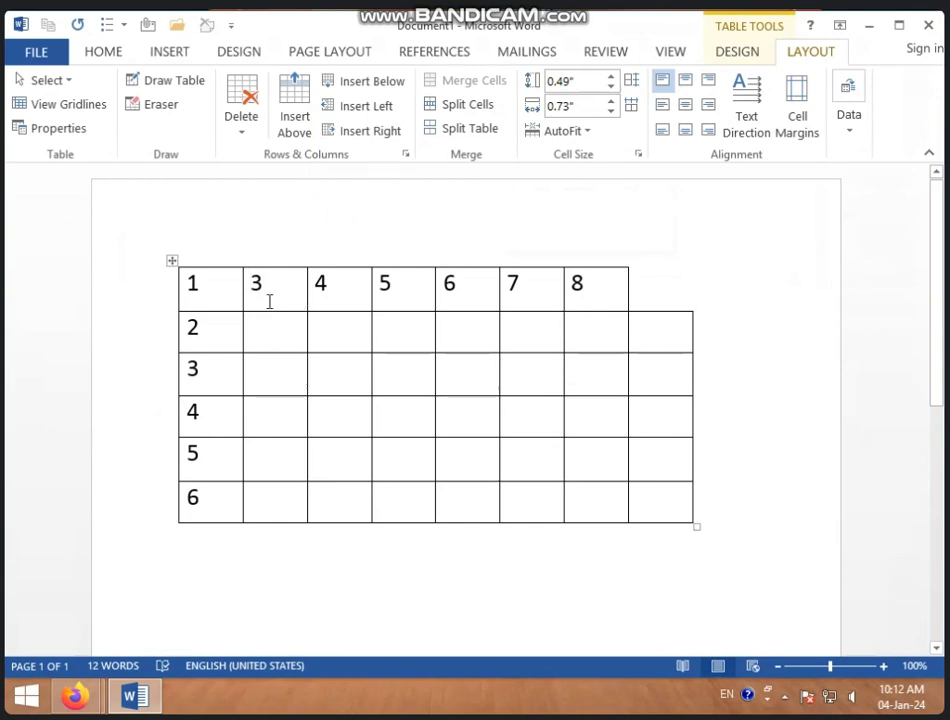
pyautogui.hotkey('ctrl', 'z')
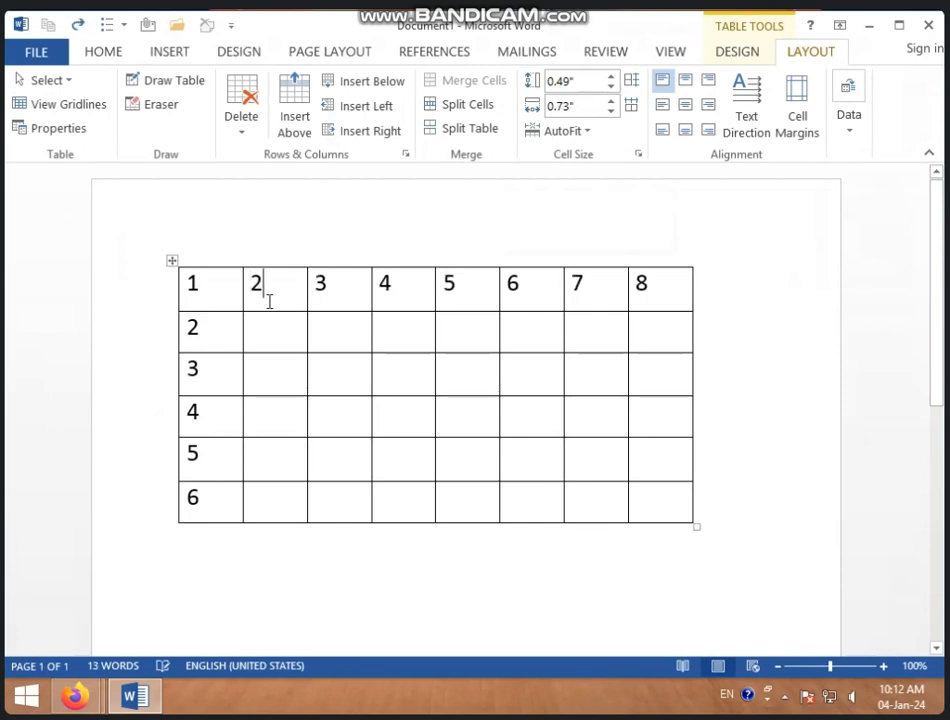
pyautogui.click(218, 299)
pyautogui.click(244, 136)
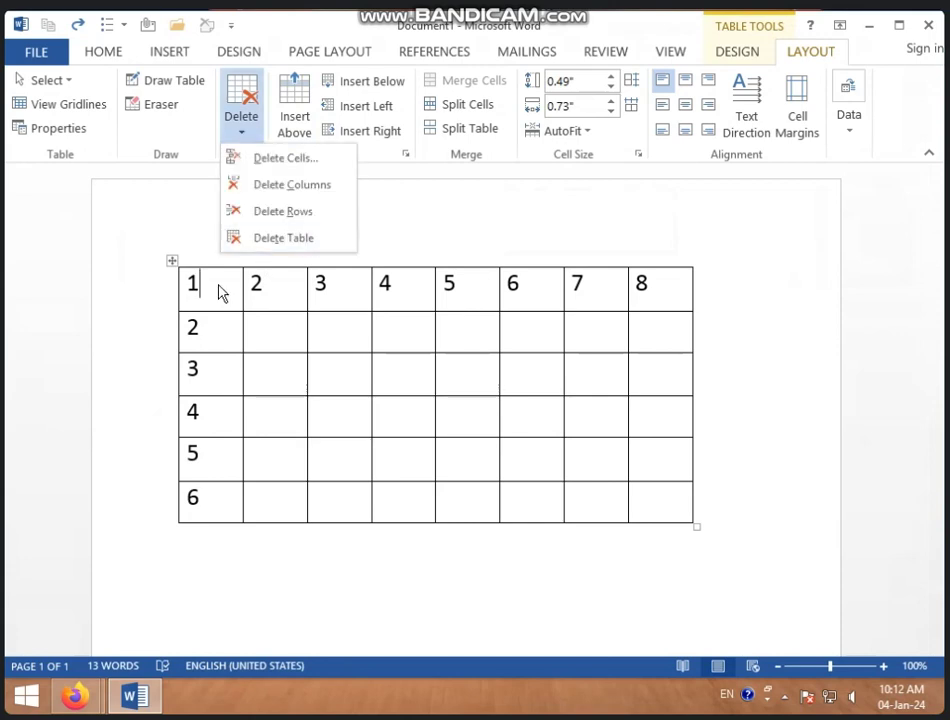
pyautogui.click(310, 160)
pyautogui.click(355, 168)
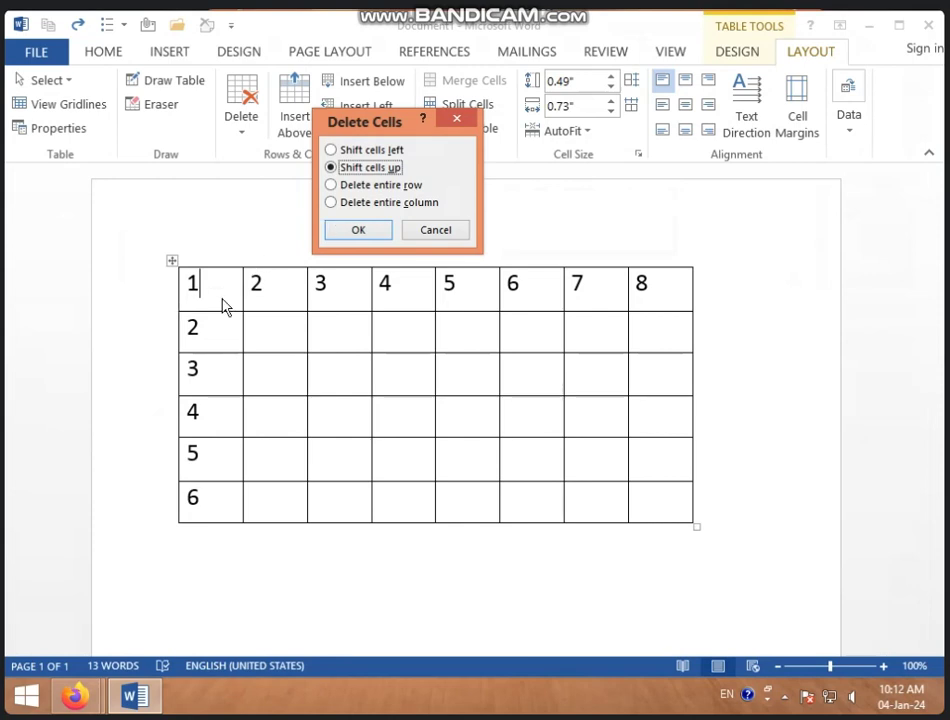
pyautogui.click(362, 232)
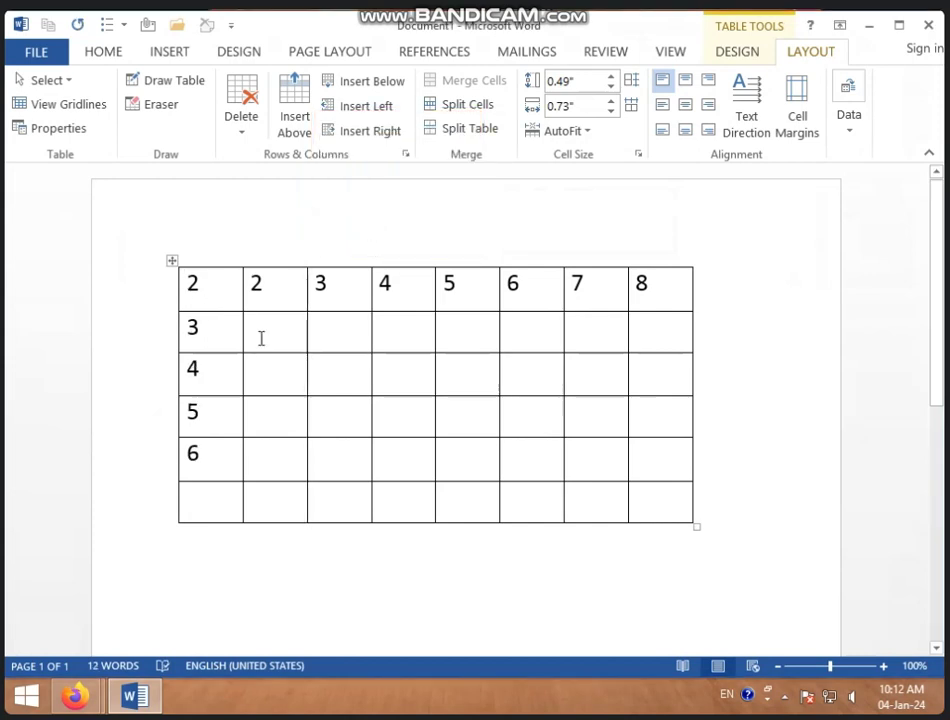
pyautogui.hotkey('ctrl', 'z')
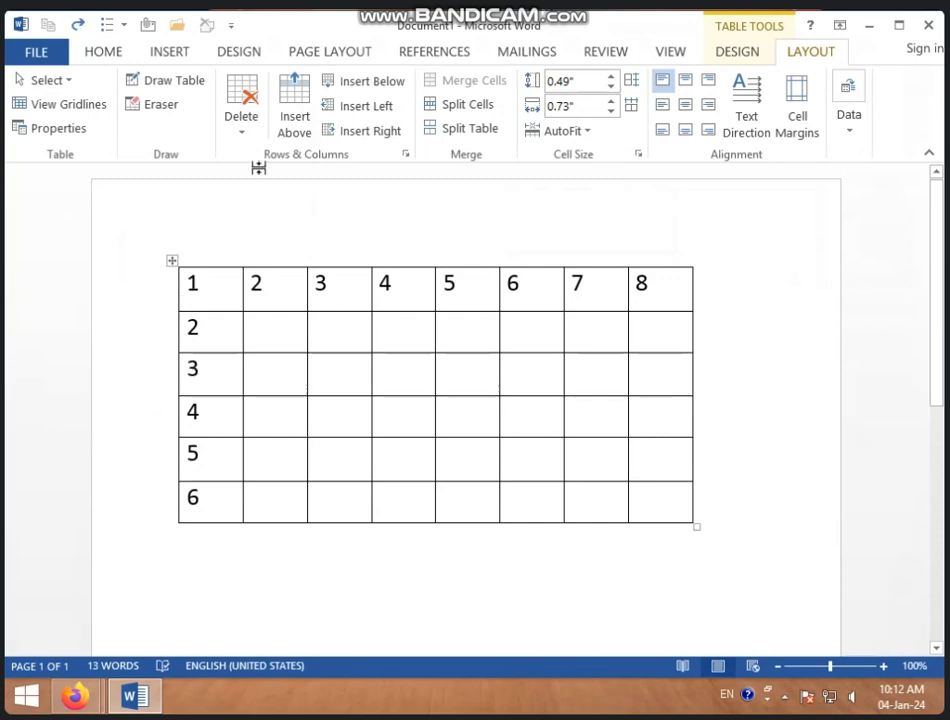
# Step: Browse the Delete Cells options (entire row, entire column) and cancel without deleting
pyautogui.click(244, 131)
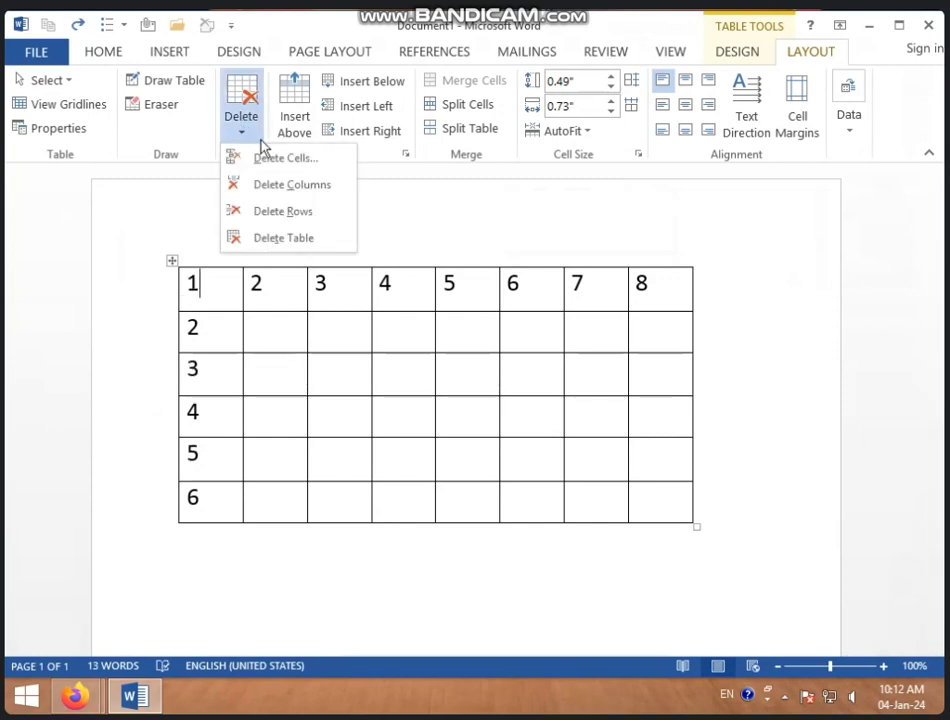
pyautogui.click(274, 160)
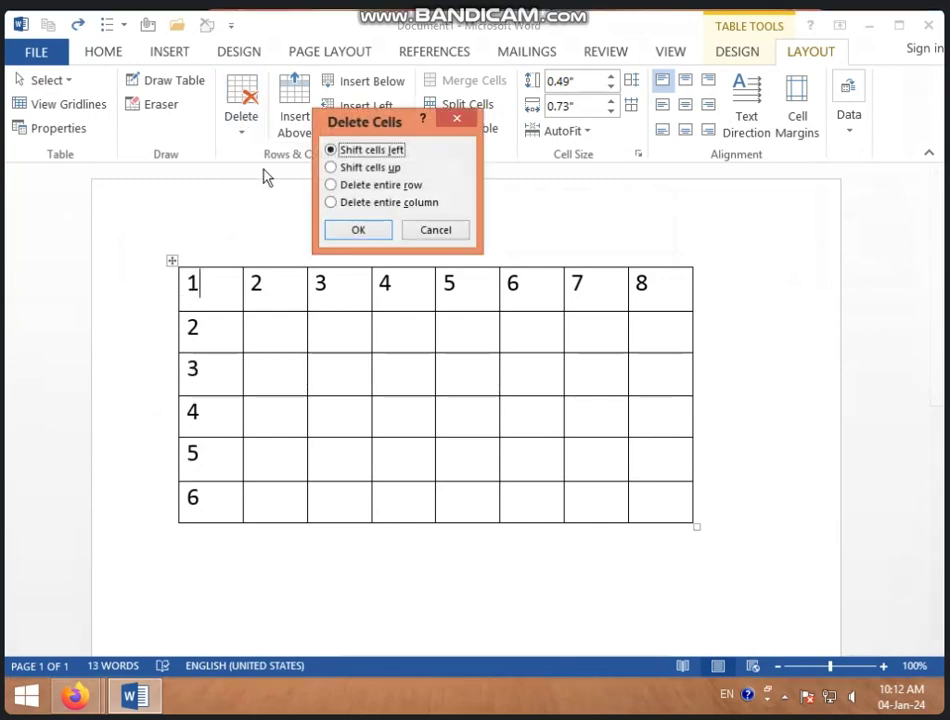
pyautogui.click(362, 186)
pyautogui.click(376, 203)
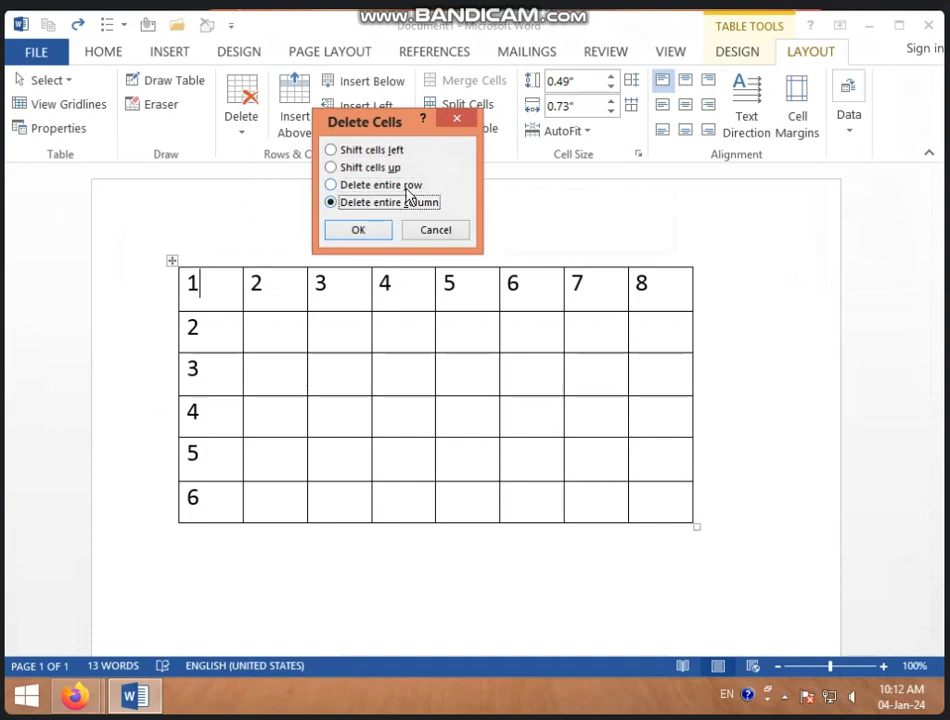
pyautogui.click(418, 186)
pyautogui.click(463, 122)
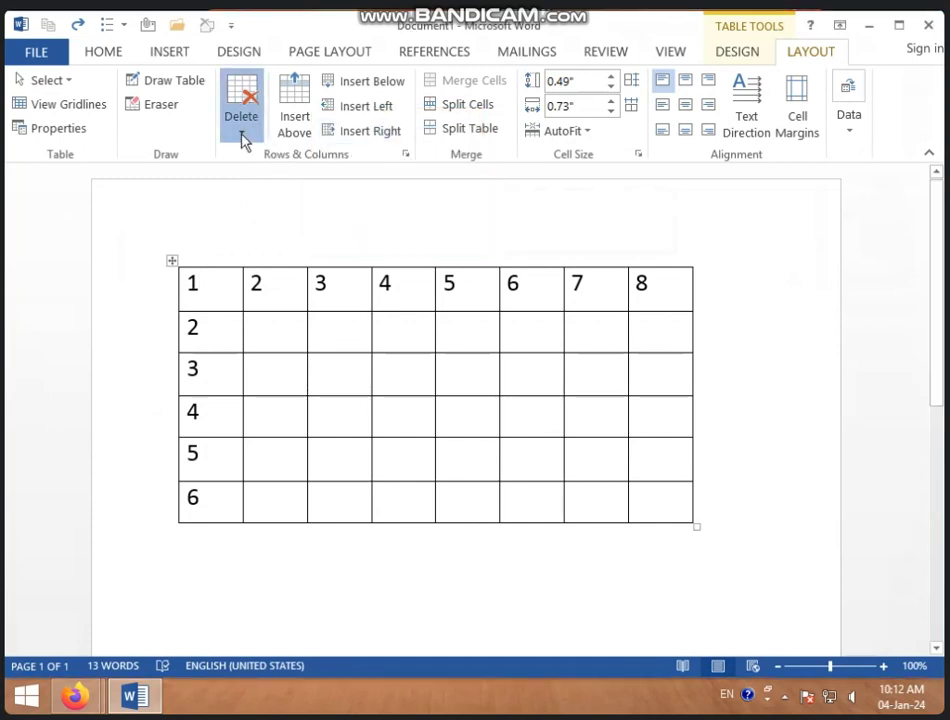
pyautogui.click(244, 138)
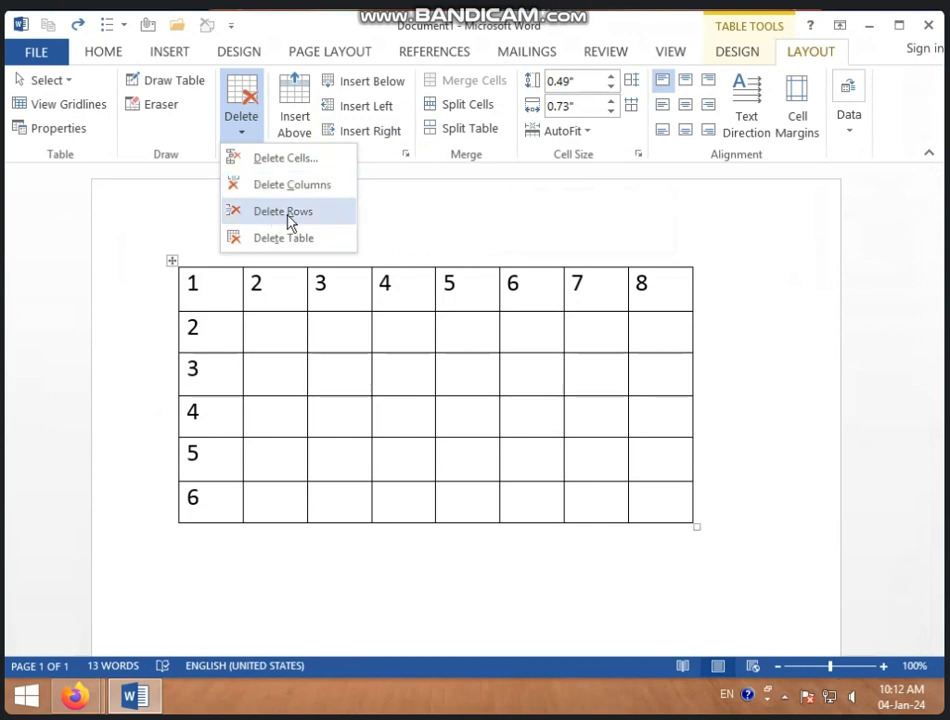
pyautogui.click(305, 291)
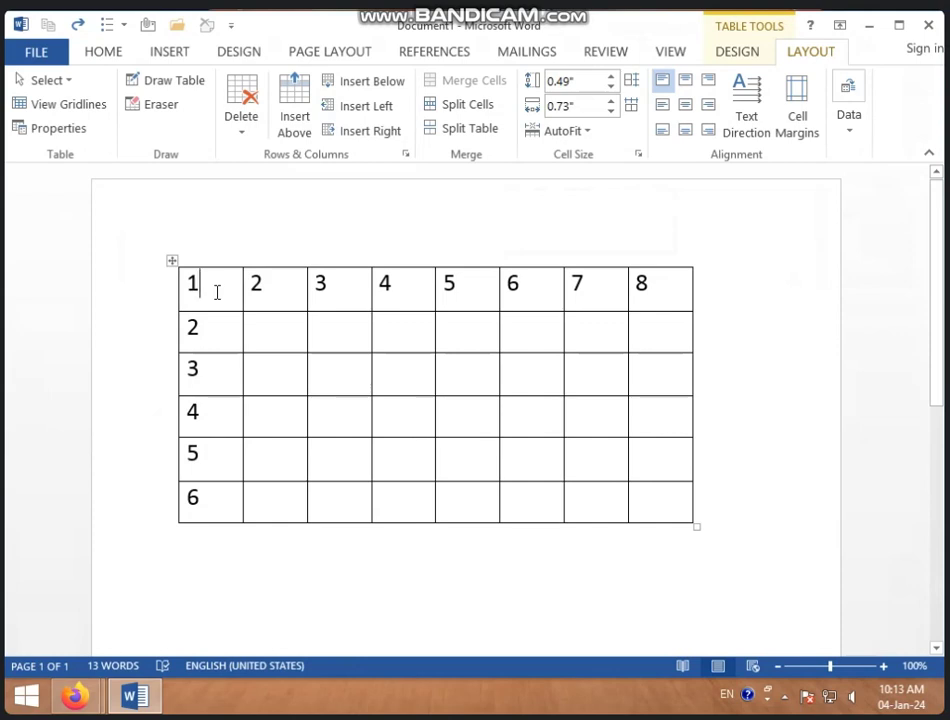
# Step: Select the first column's cells, then row 2, then clear the selection
pyautogui.moveTo(217, 291); pyautogui.dragTo(220, 509)
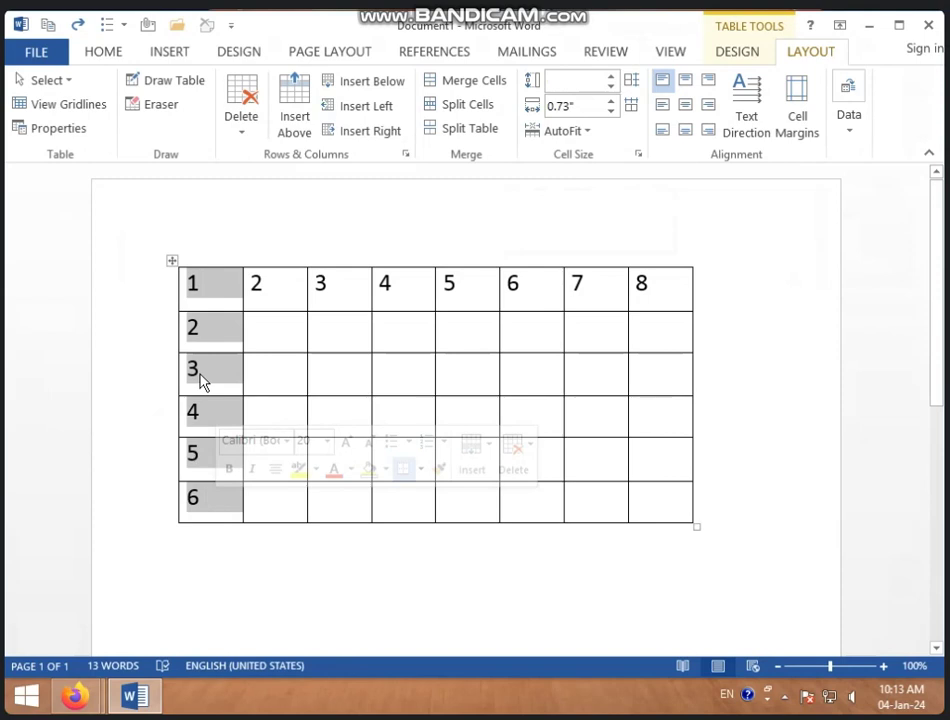
pyautogui.moveTo(193, 329); pyautogui.dragTo(627, 346)
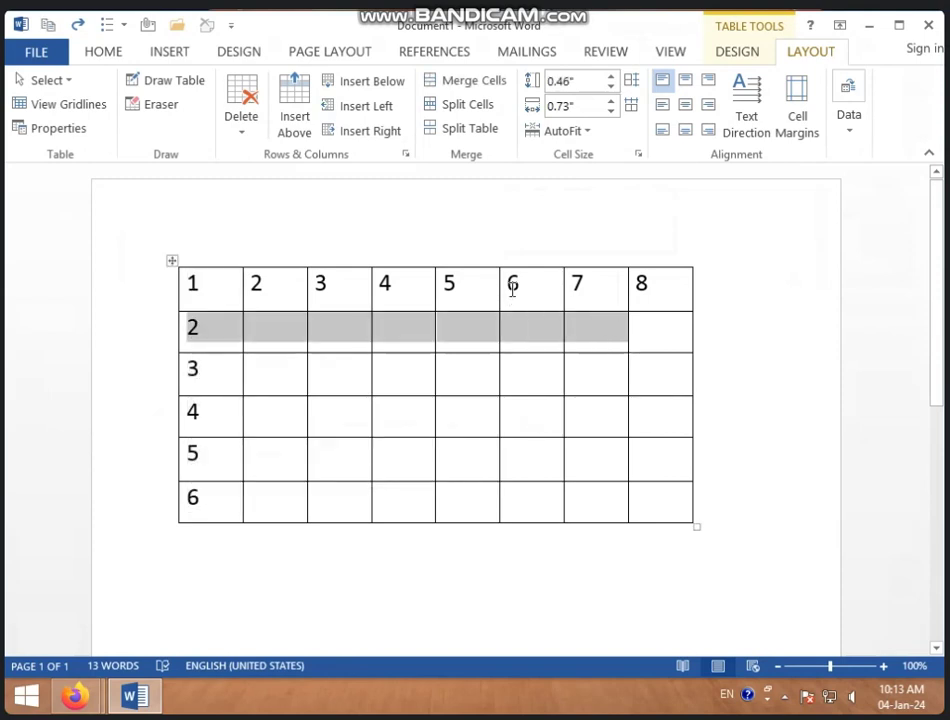
pyautogui.click(205, 287)
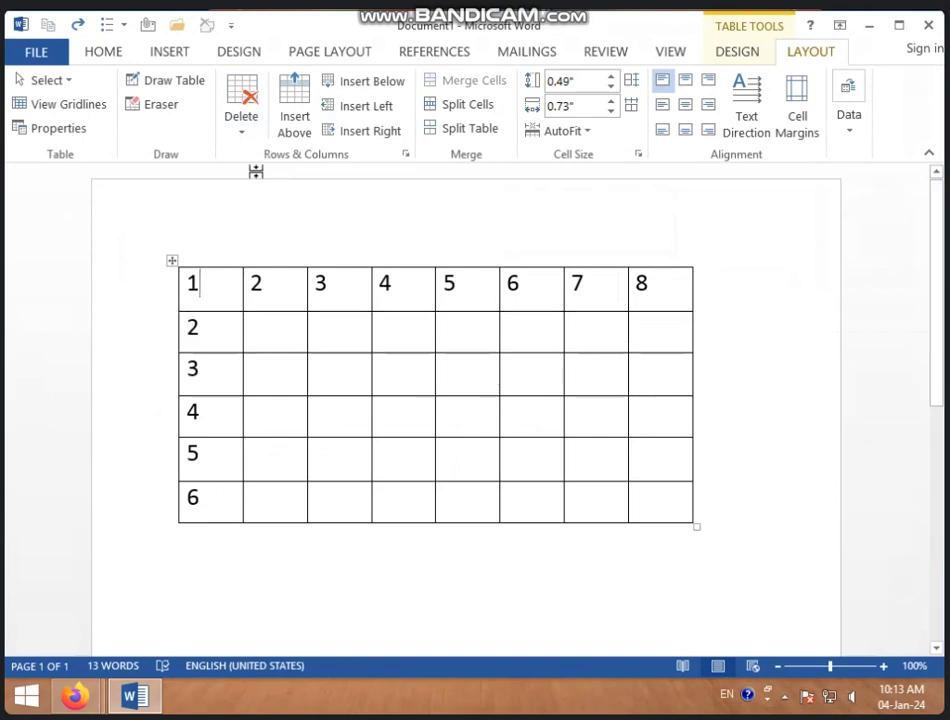
pyautogui.click(245, 141)
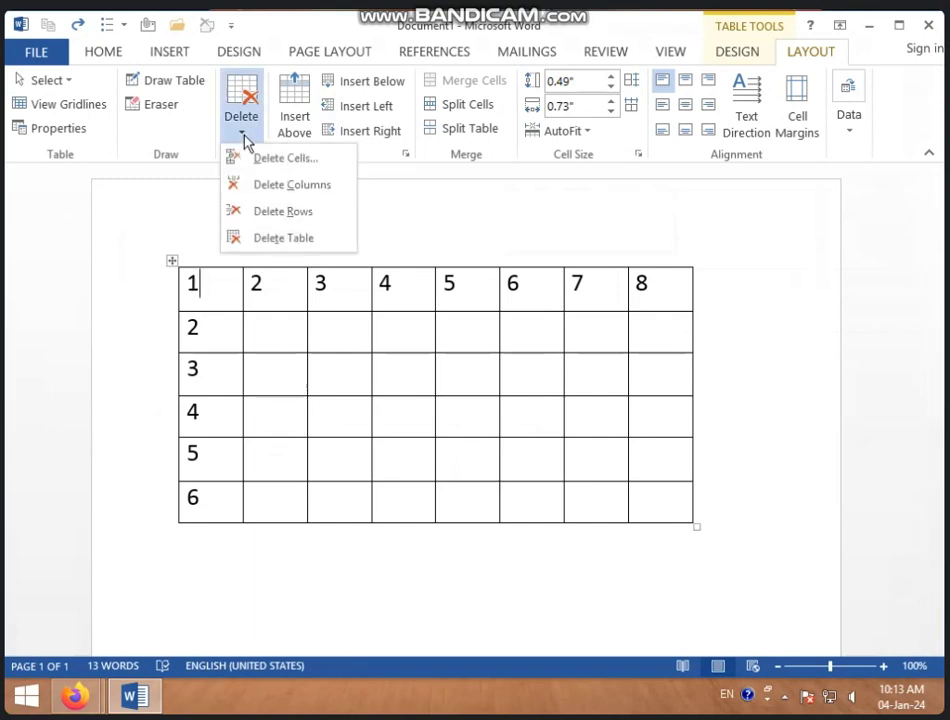
pyautogui.click(291, 185)
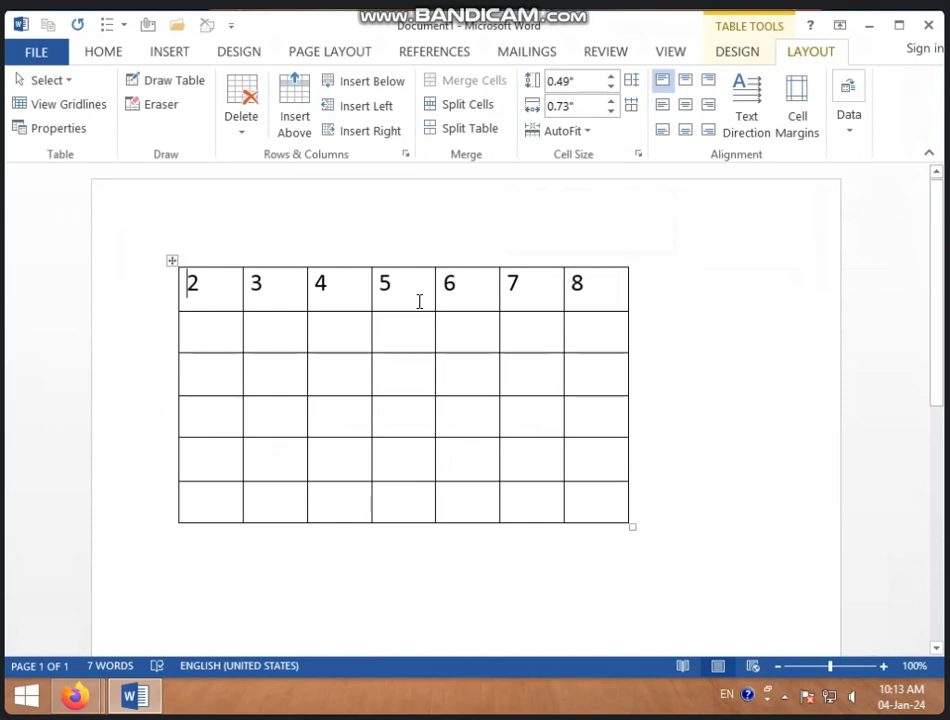
pyautogui.moveTo(418, 290)
pyautogui.mouseDown()
pyautogui.moveTo(443, 289)
pyautogui.moveTo(448, 302)
pyautogui.mouseUp()
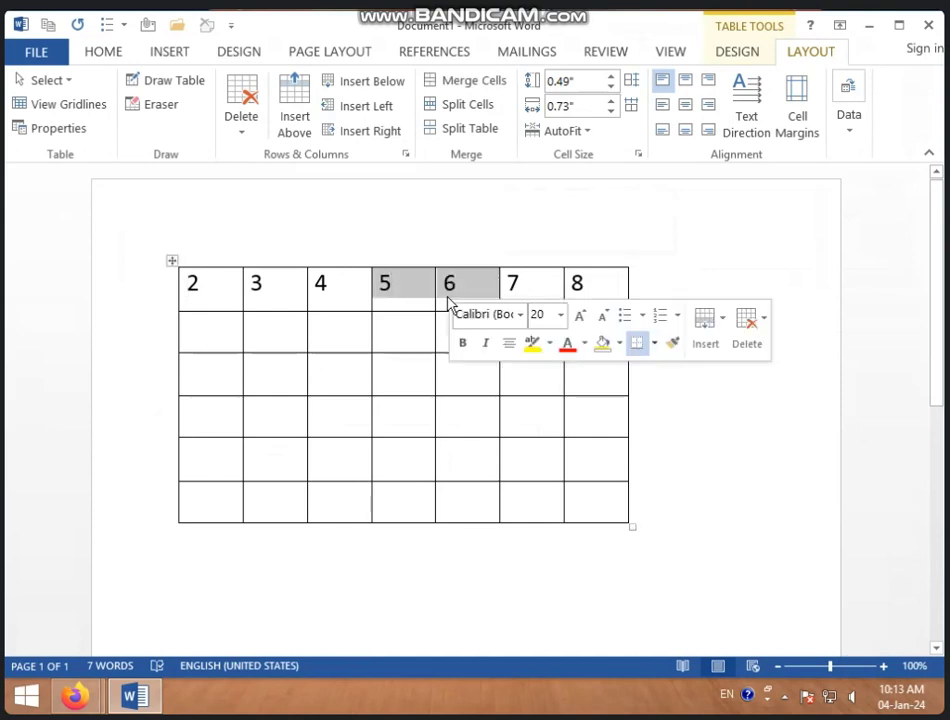
pyautogui.click(250, 134)
pyautogui.click(265, 184)
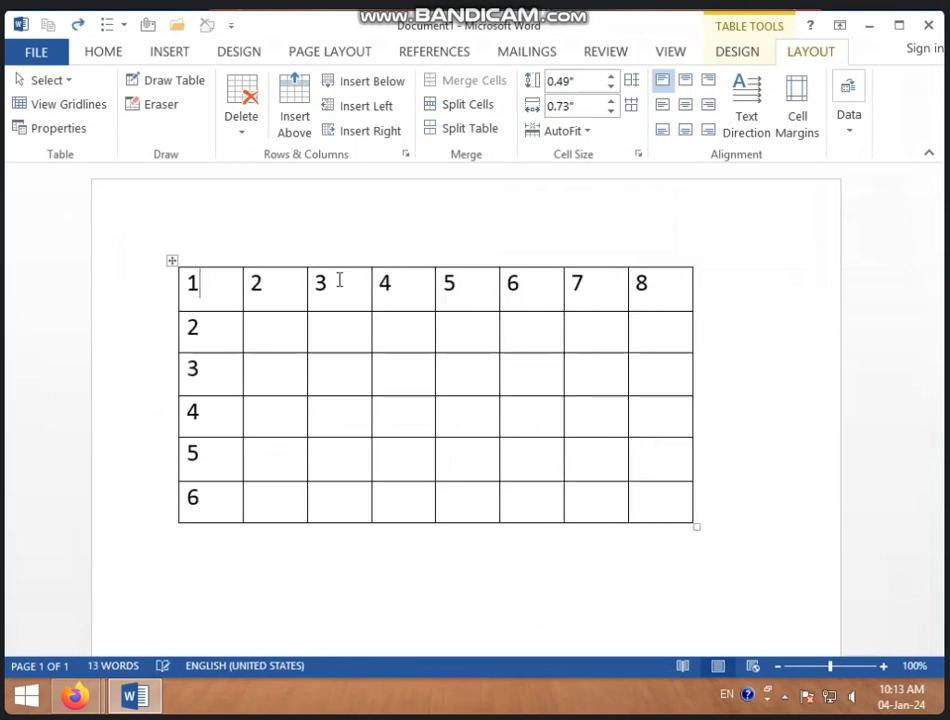
pyautogui.click(322, 292)
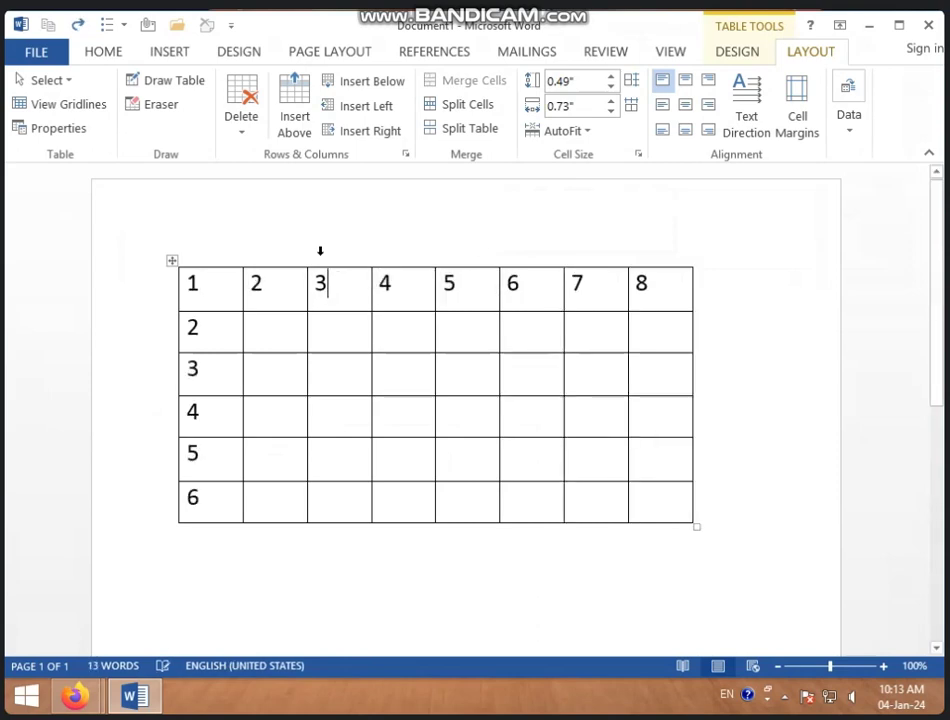
pyautogui.click(246, 122)
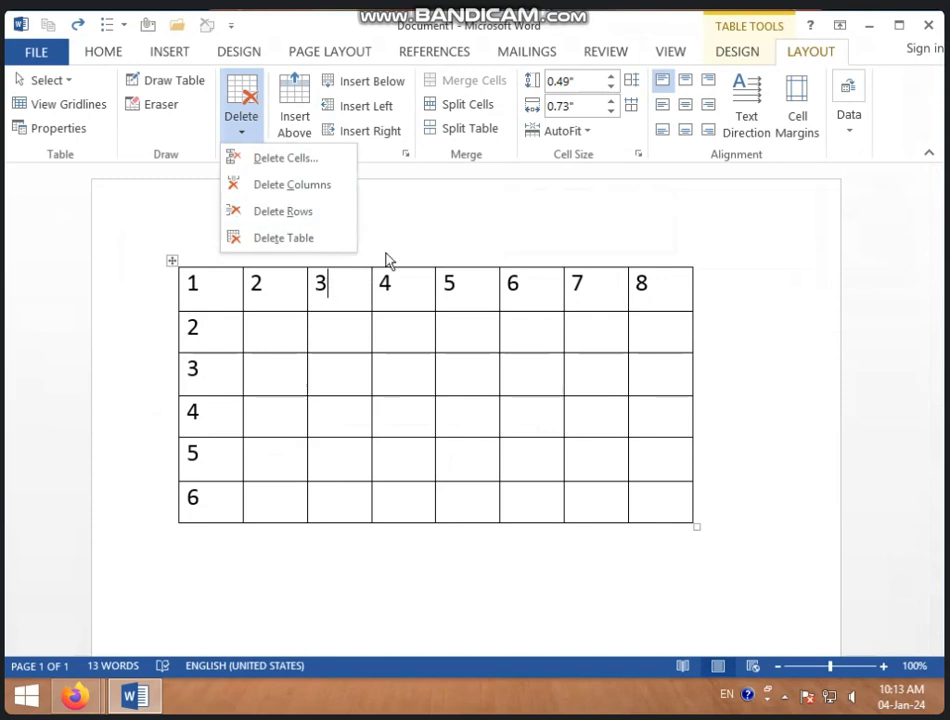
pyautogui.click(283, 211)
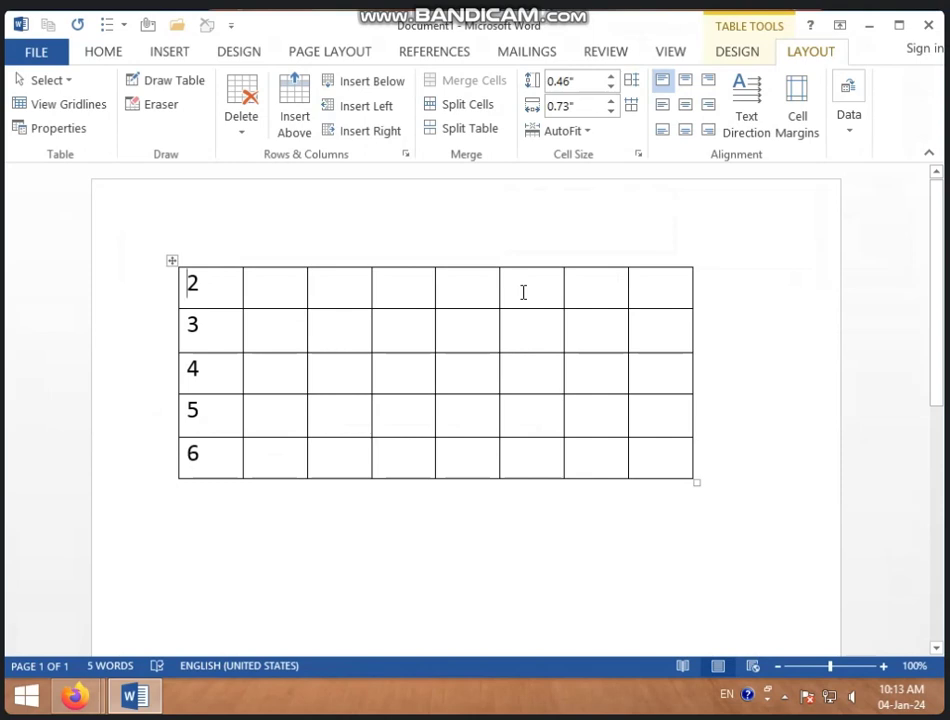
pyautogui.hotkey('ctrl', 'z')
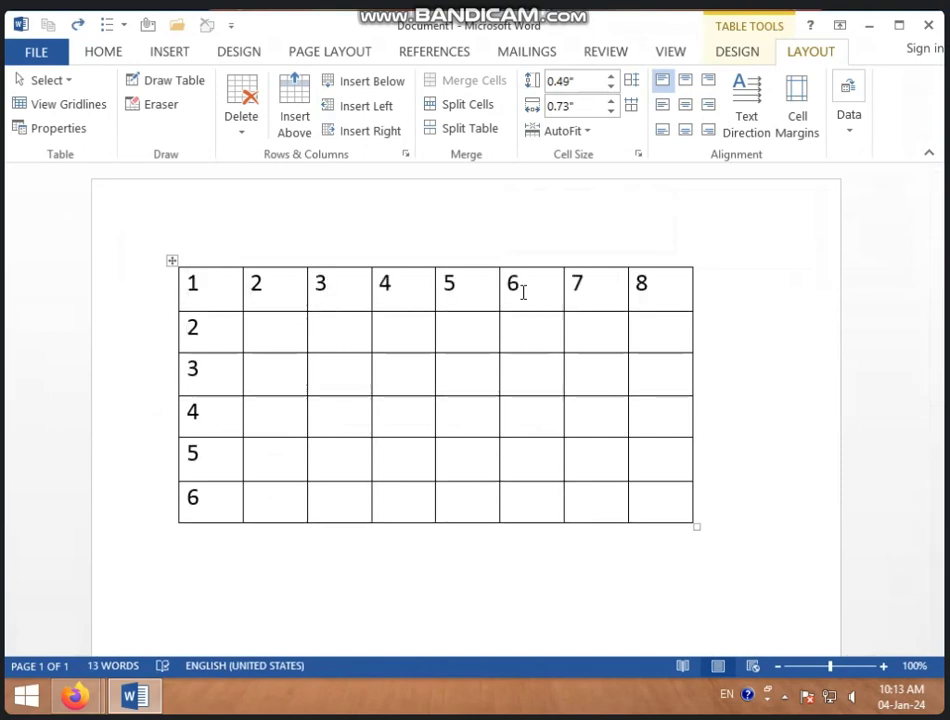
# Step: Delete rows 1–4, undo that, then delete the entire table
pyautogui.click(238, 140)
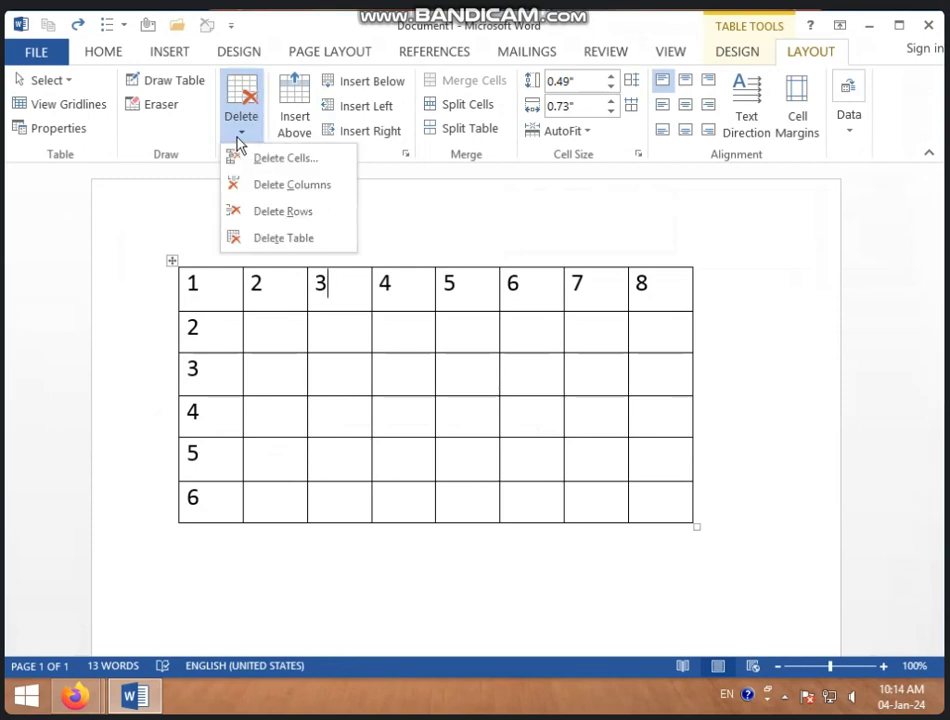
pyautogui.click(271, 280)
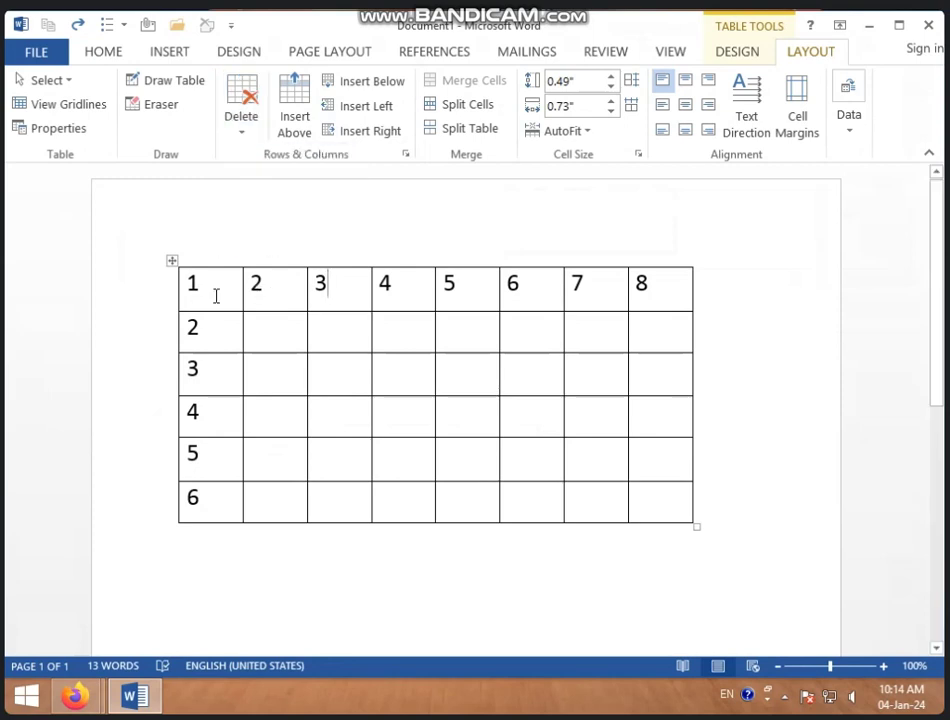
pyautogui.moveTo(216, 296); pyautogui.dragTo(225, 410)
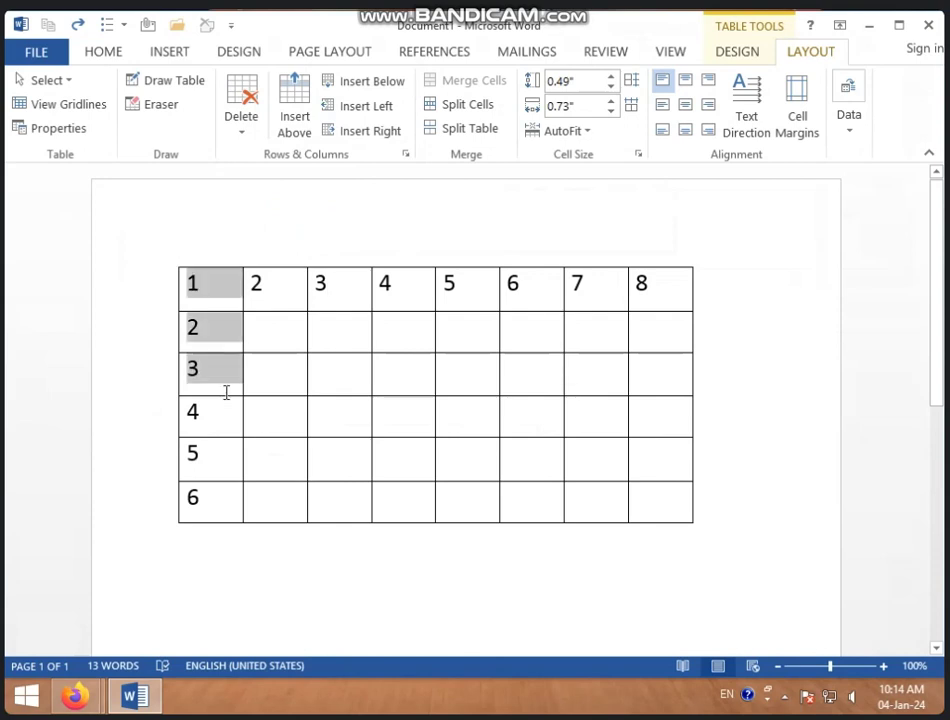
pyautogui.click(245, 125)
pyautogui.click(271, 212)
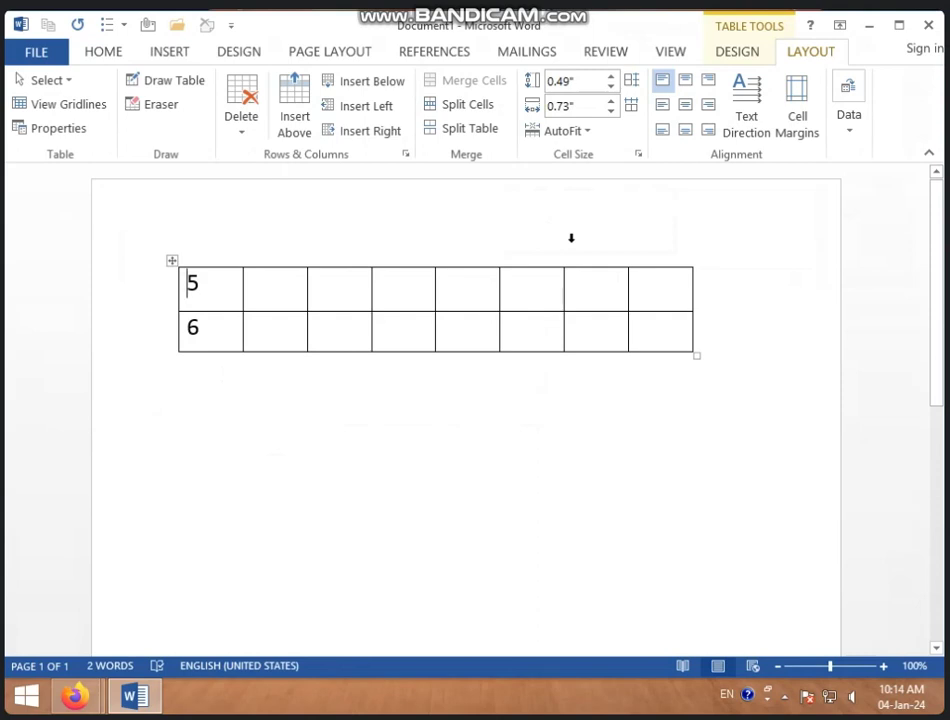
pyautogui.hotkey('ctrl', 'z')
pyautogui.click(236, 118)
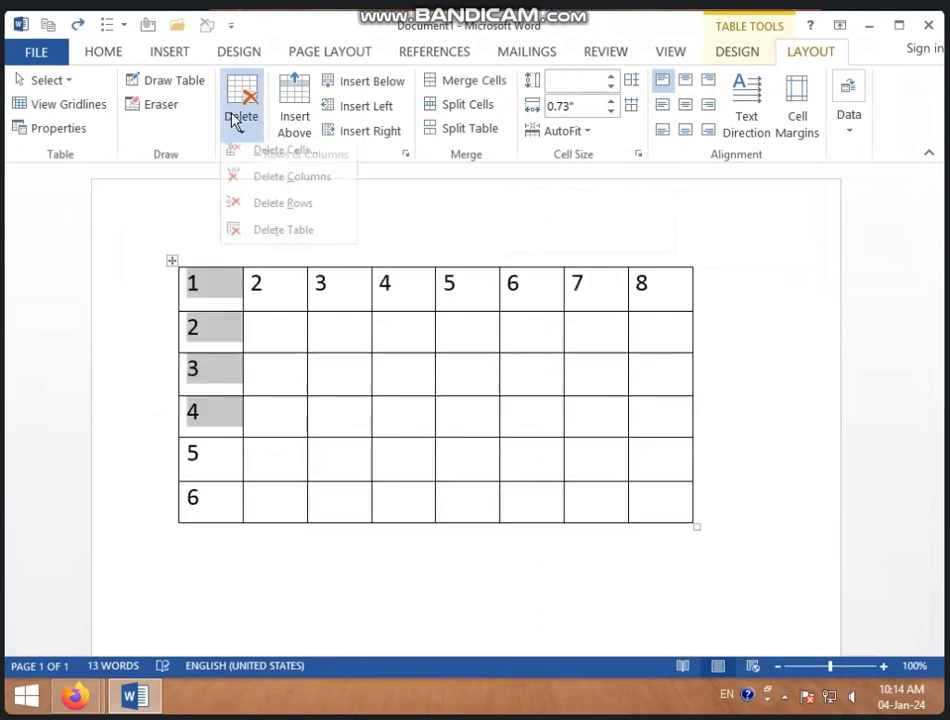
pyautogui.click(282, 237)
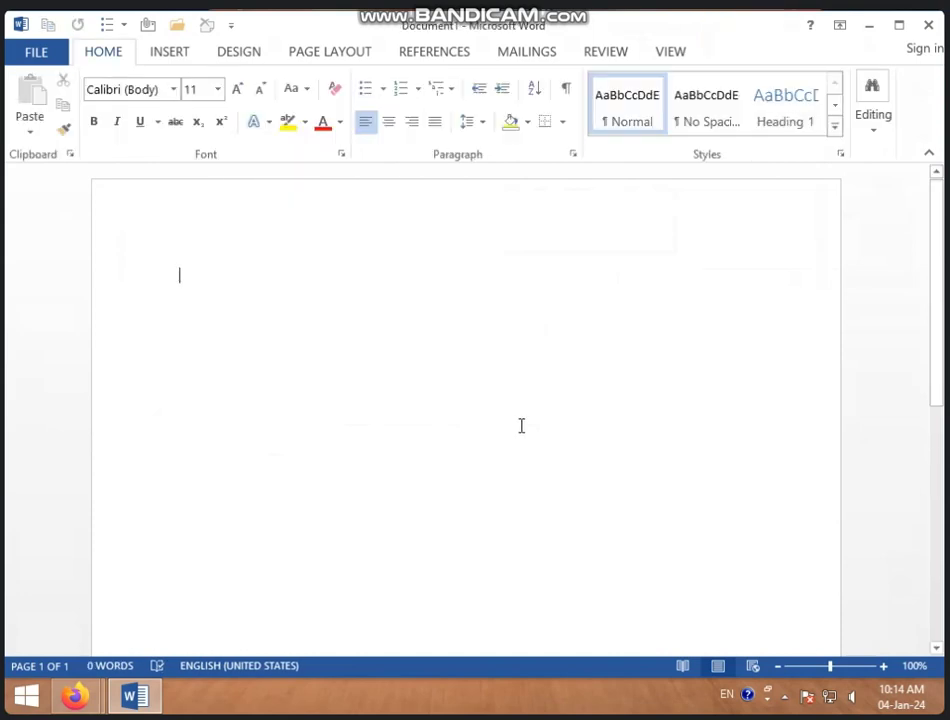
# Step: Restore the numbered 8-by-6 table with Ctrl+Z, then open and close the Delete list
pyautogui.hotkey('ctrl', 'z')
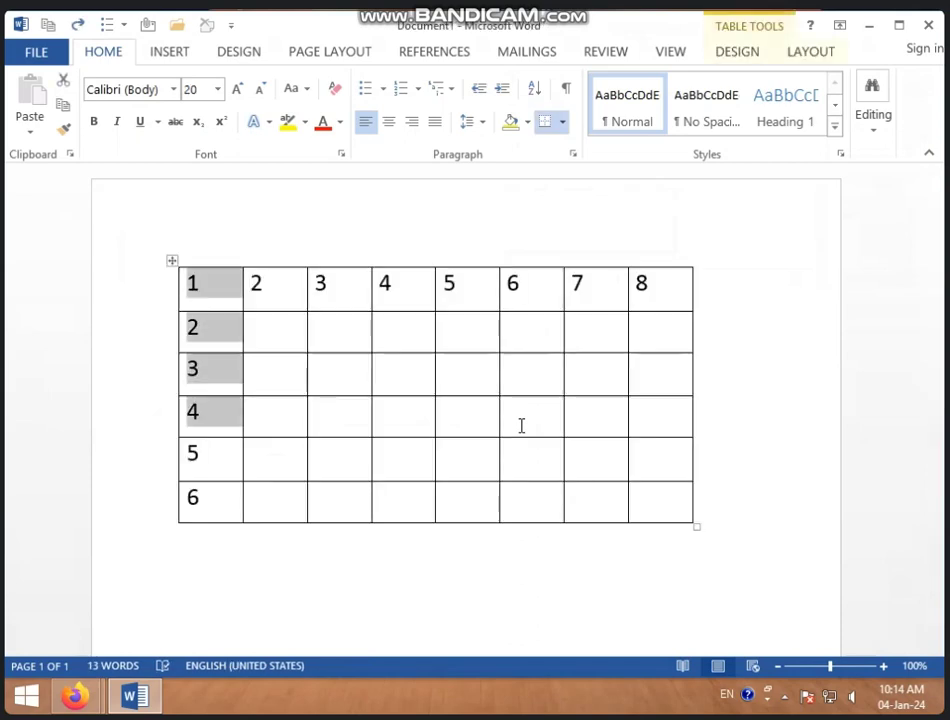
pyautogui.click(547, 365)
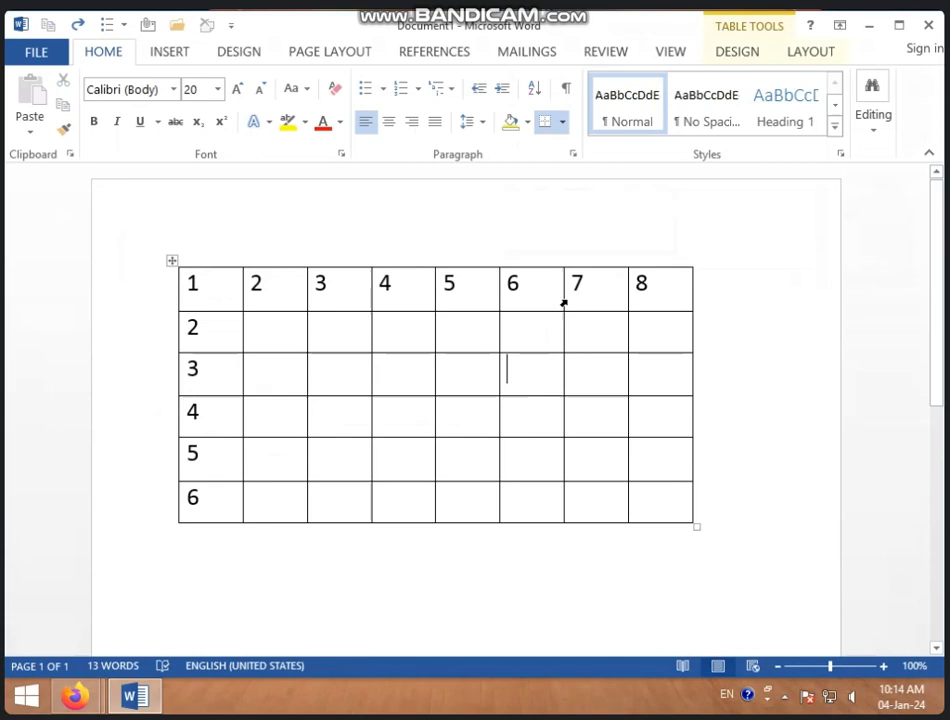
pyautogui.click(810, 52)
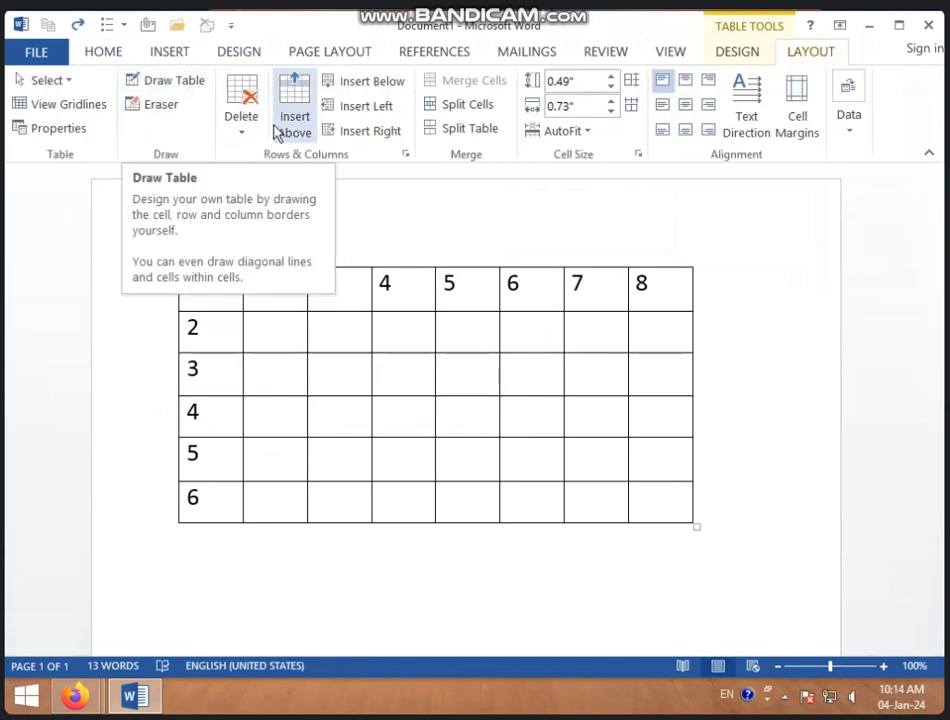
pyautogui.click(242, 128)
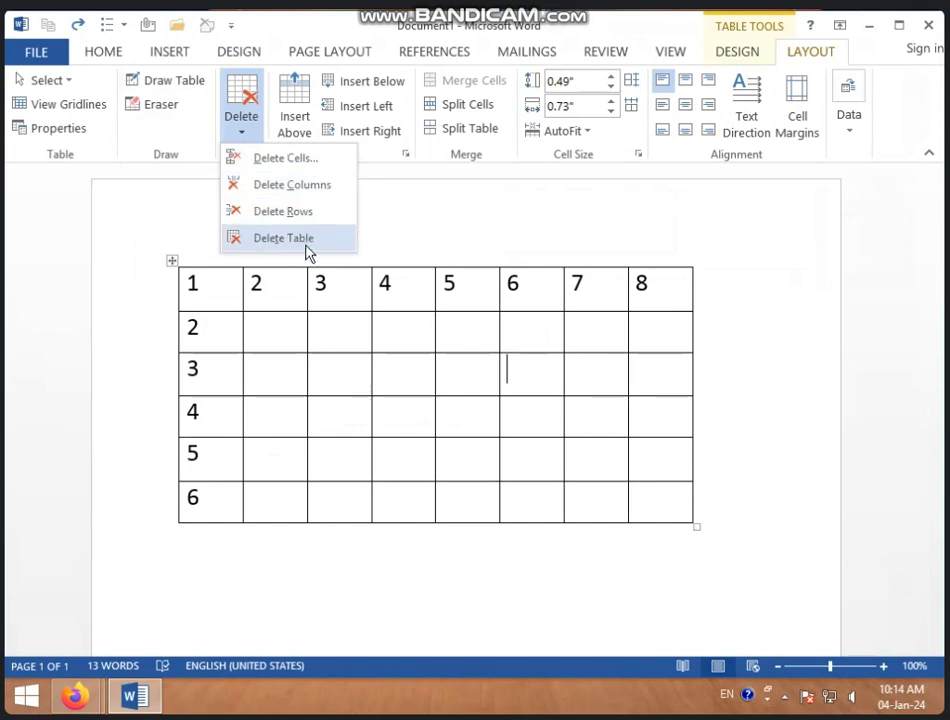
pyautogui.click(263, 288)
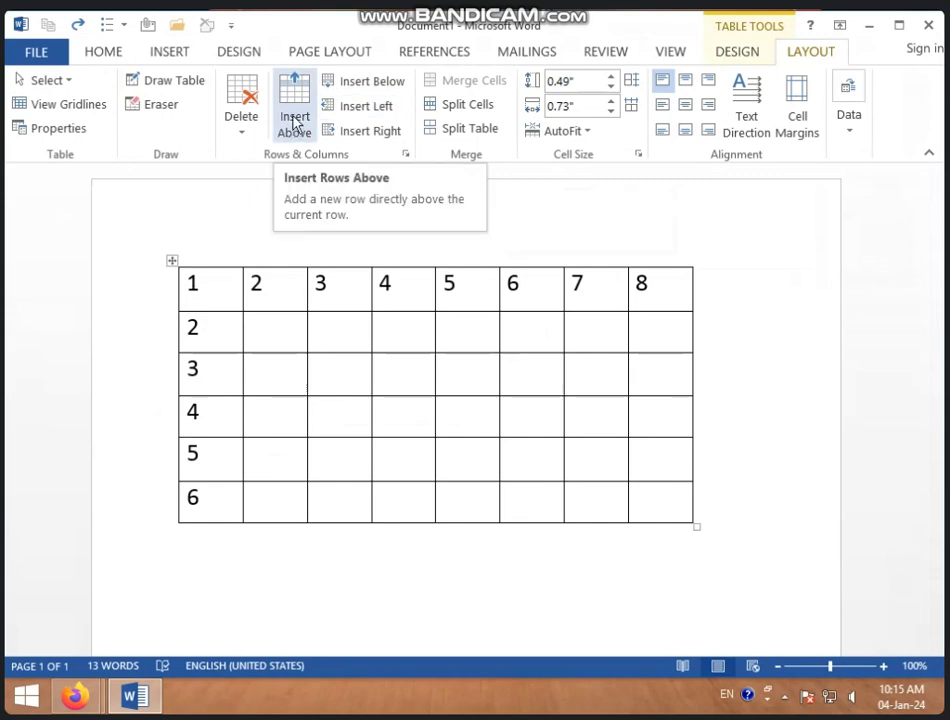
# Step: Insert an empty row above the table's top row
pyautogui.click(272, 284)
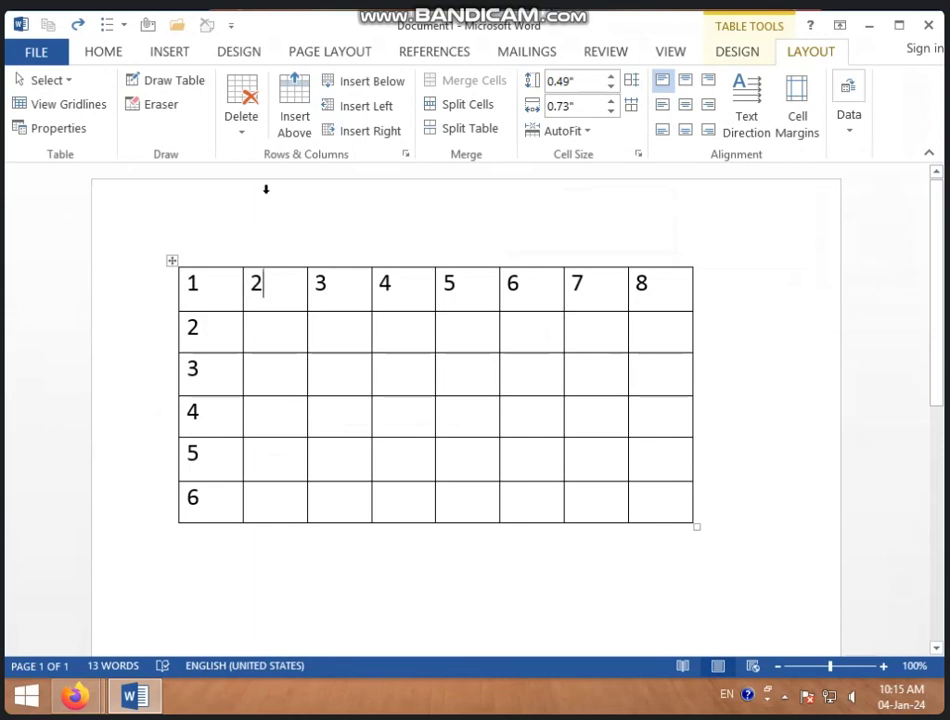
pyautogui.click(296, 117)
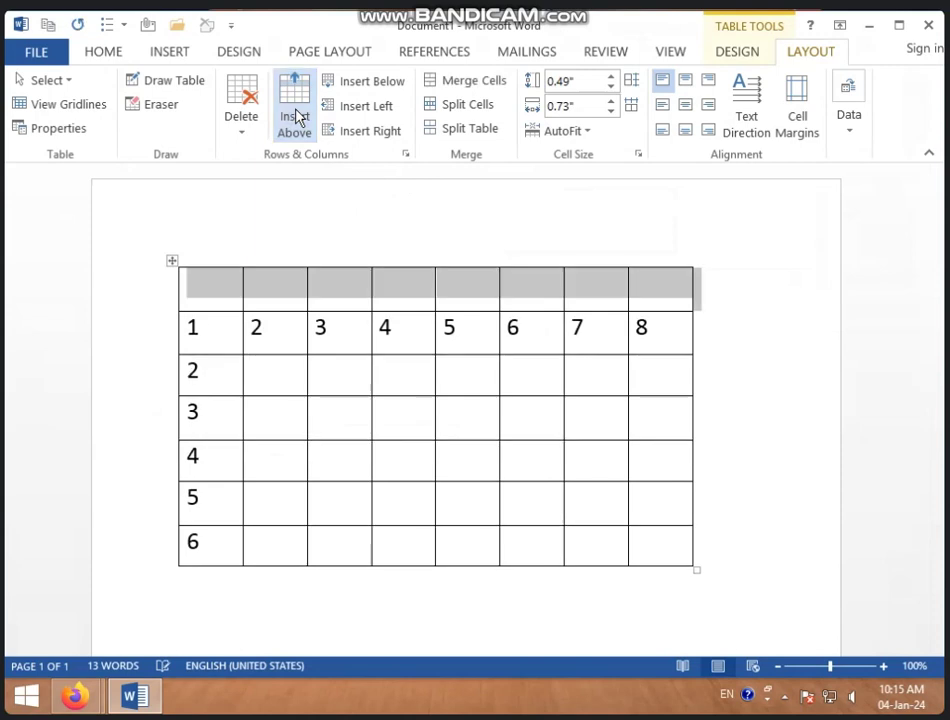
pyautogui.click(418, 372)
pyautogui.click(419, 305)
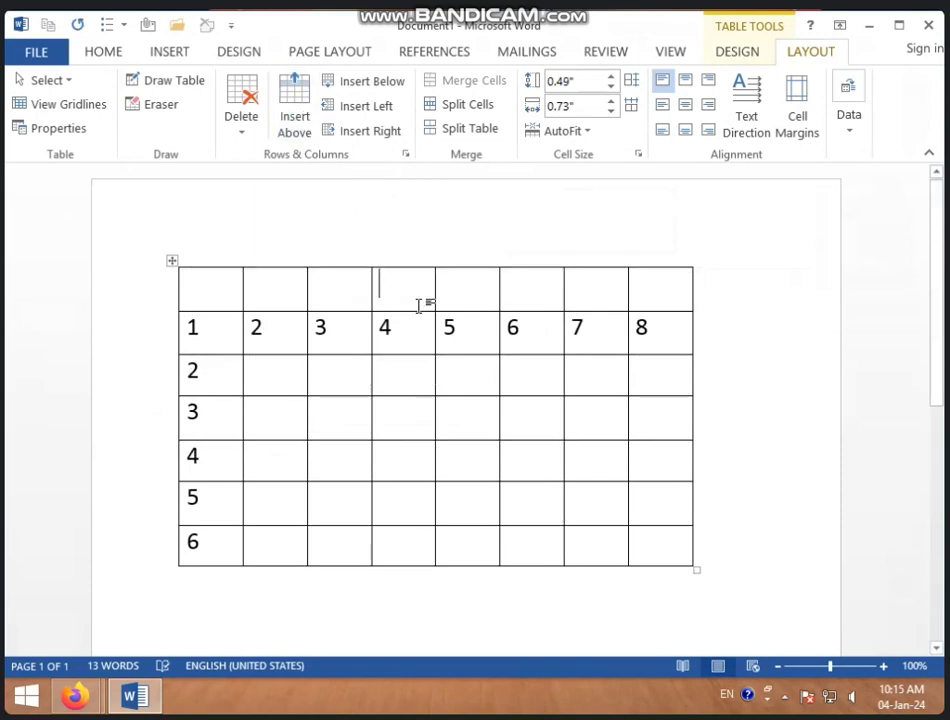
# Step: Insert an empty row below the row numbered 1 to 8
pyautogui.click(364, 328)
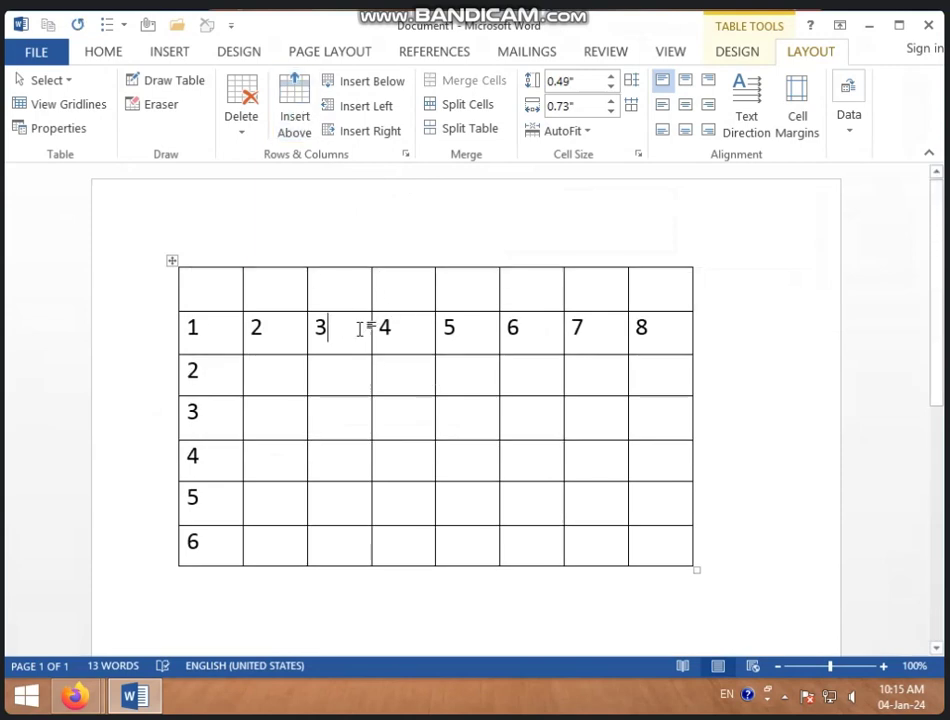
pyautogui.click(388, 84)
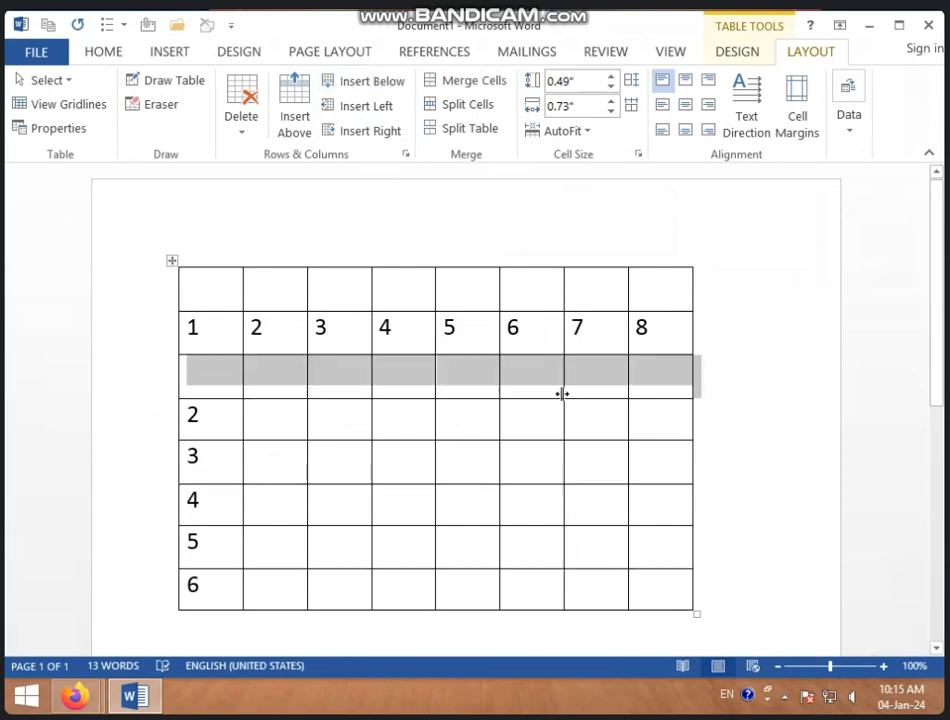
pyautogui.click(523, 399)
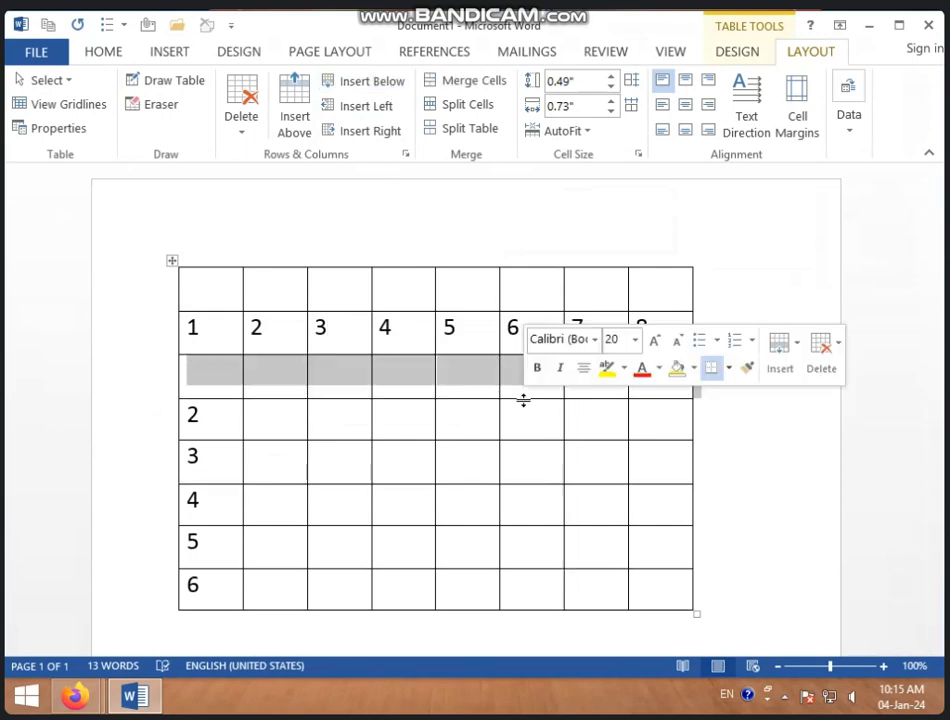
pyautogui.click(470, 424)
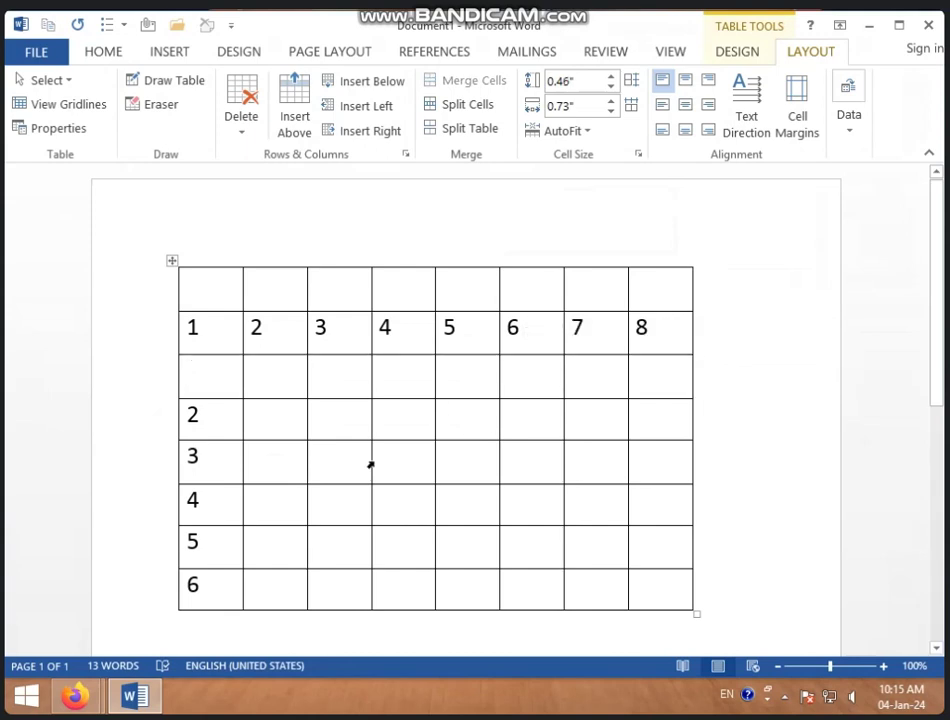
# Step: Insert two empty rows above row 3, then undo the insertion
pyautogui.moveTo(208, 462); pyautogui.dragTo(213, 499)
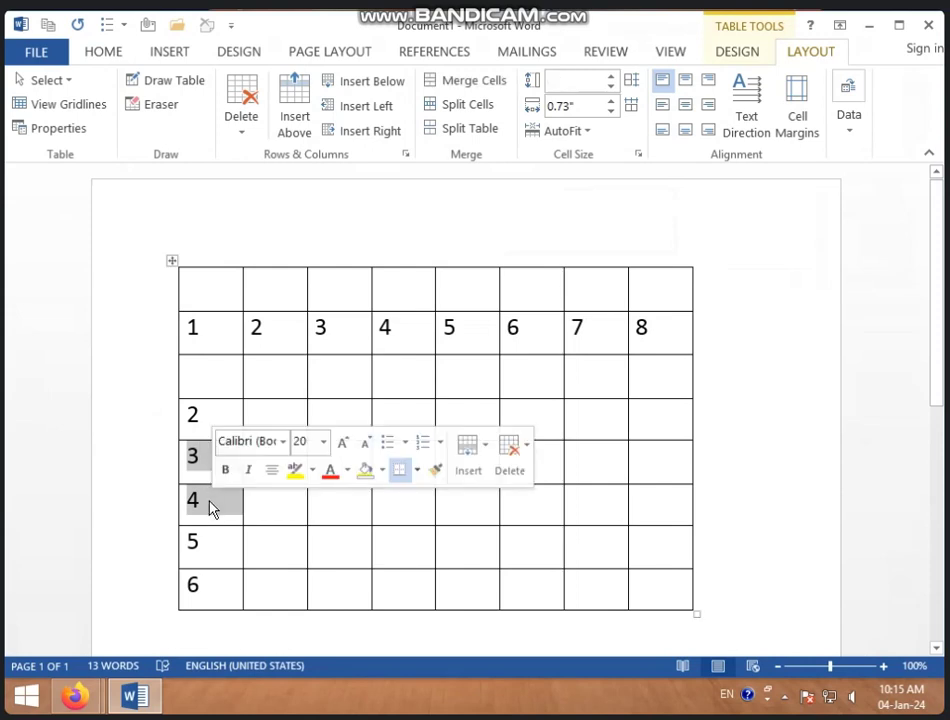
pyautogui.click(308, 113)
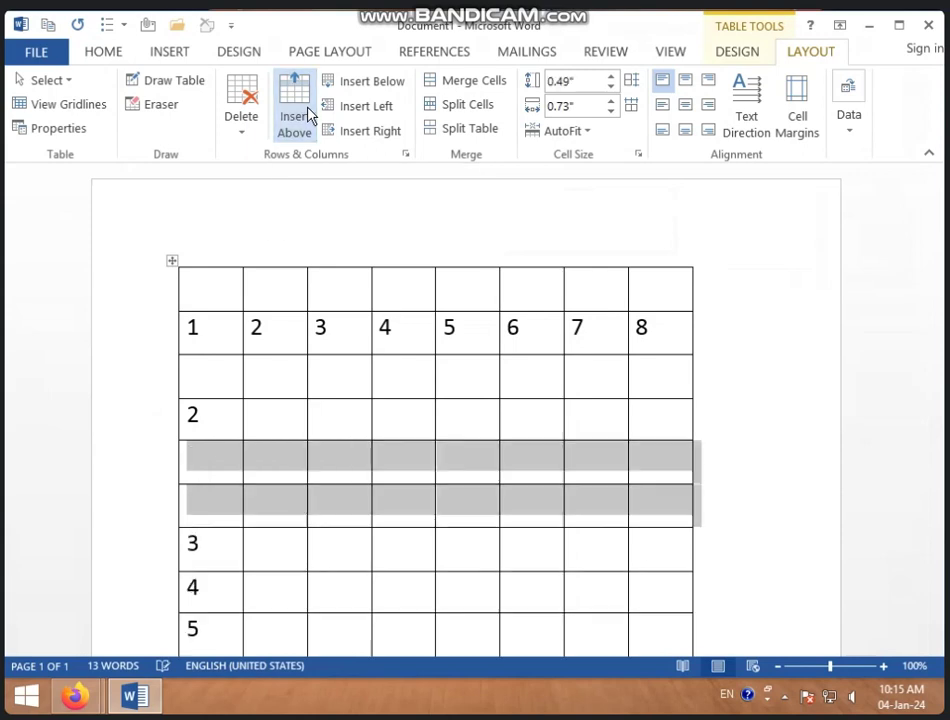
pyautogui.click(283, 505)
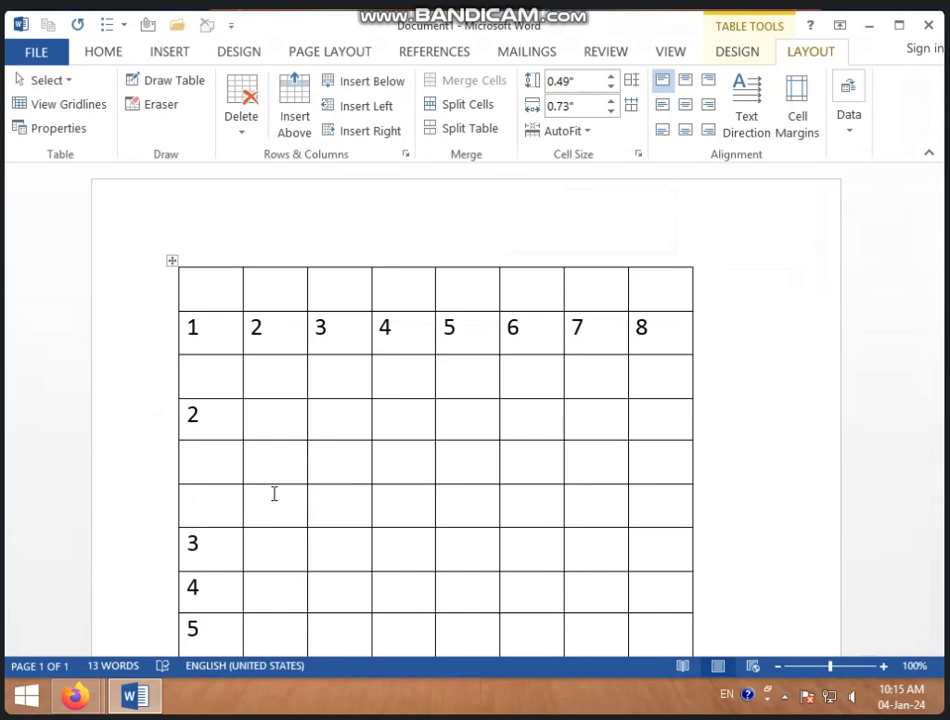
pyautogui.hotkey('ctrl', 'z')
pyautogui.hotkey('ctrl', 'z')
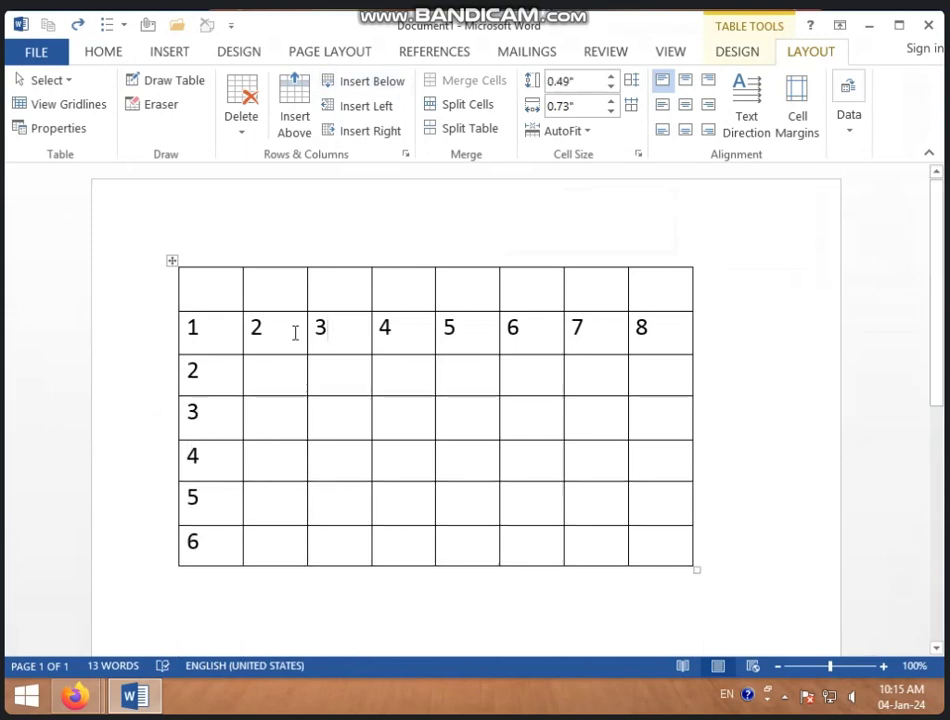
# Step: Add a blank row below the numbered row with Insert Below
pyautogui.click(252, 371)
pyautogui.click(287, 336)
pyautogui.click(375, 82)
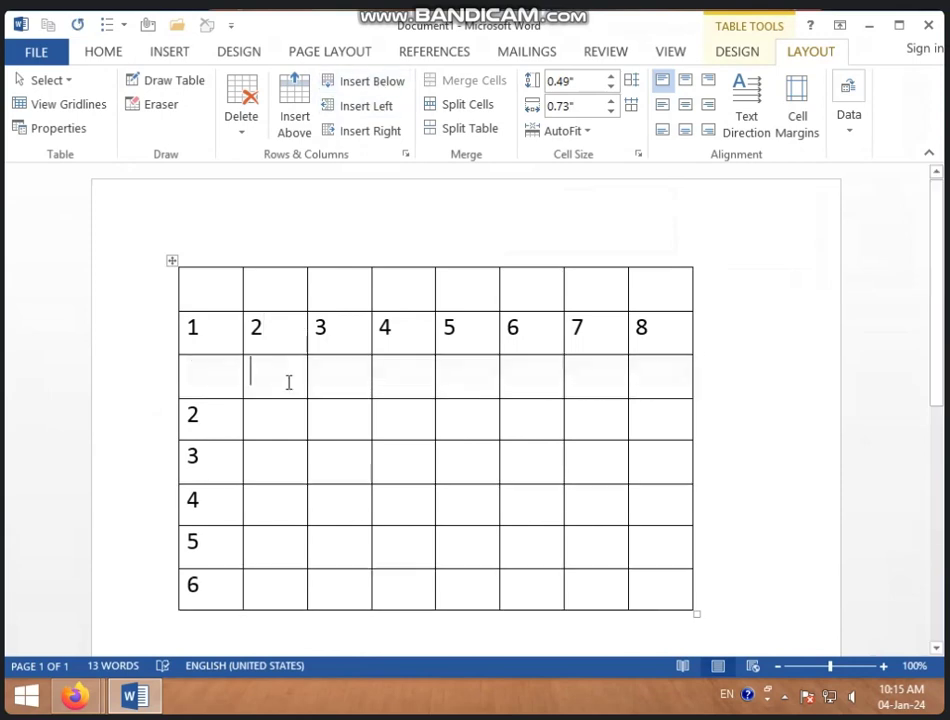
pyautogui.click(403, 329)
# Step: Insert one blank column left and one right of the column numbered 4
pyautogui.click(388, 115)
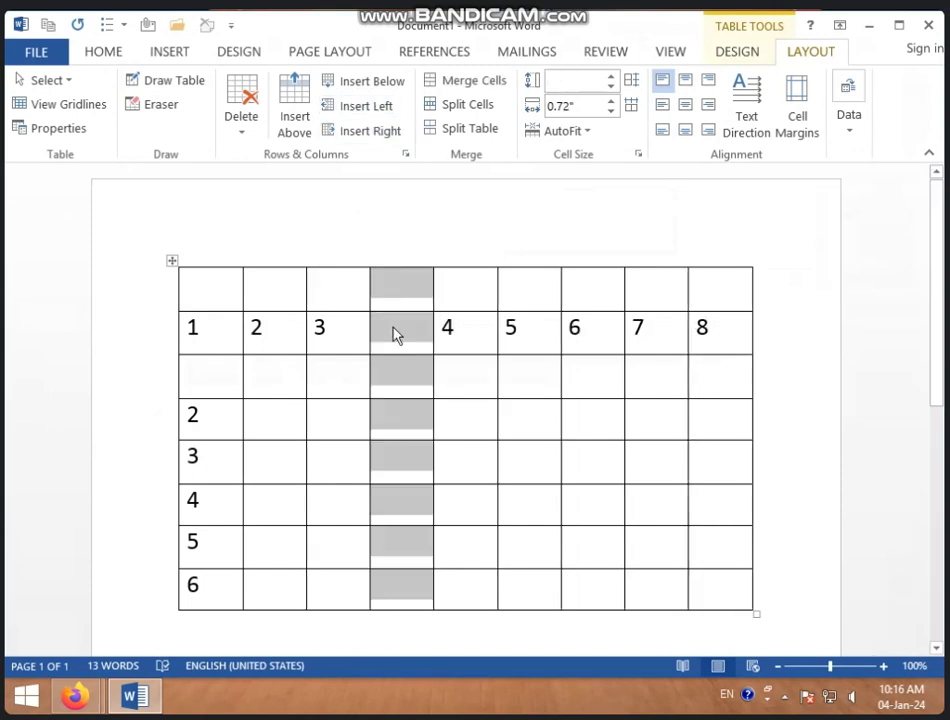
pyautogui.click(395, 335)
pyautogui.click(488, 325)
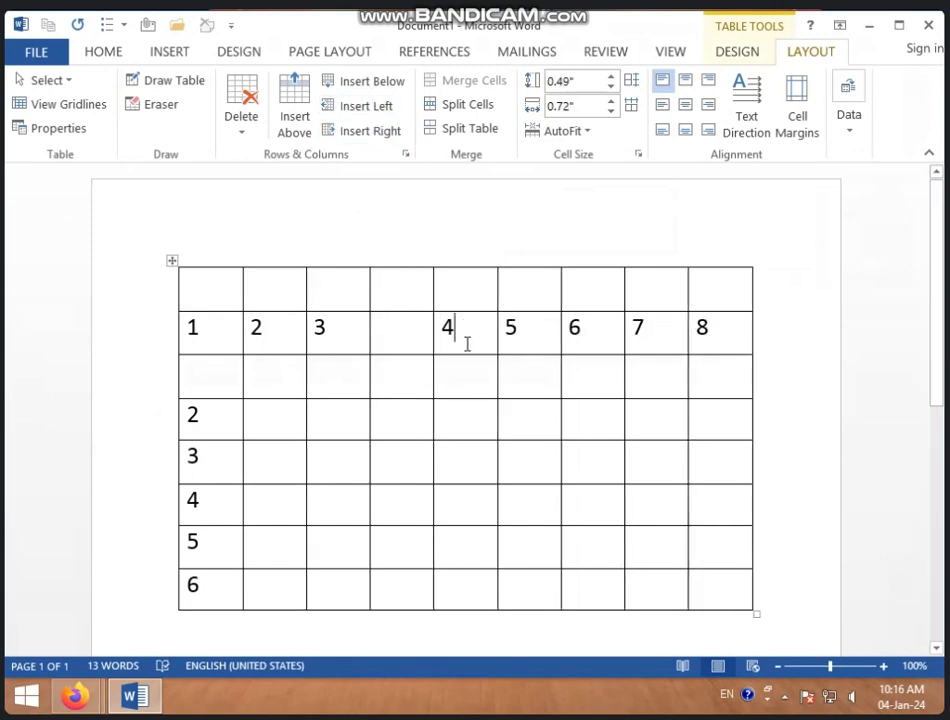
pyautogui.click(384, 146)
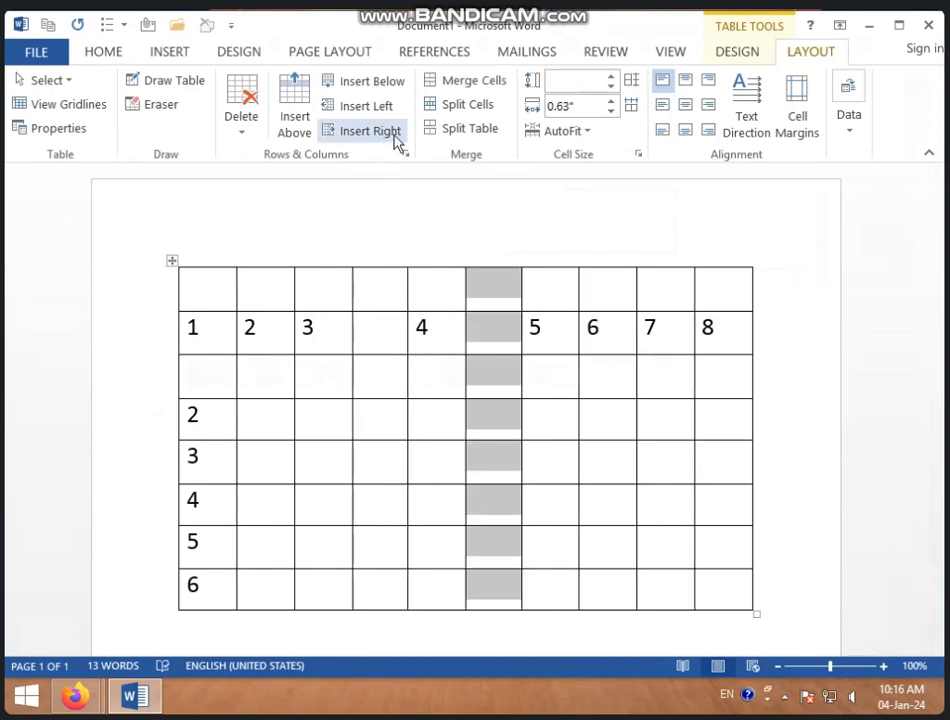
pyautogui.click(390, 298)
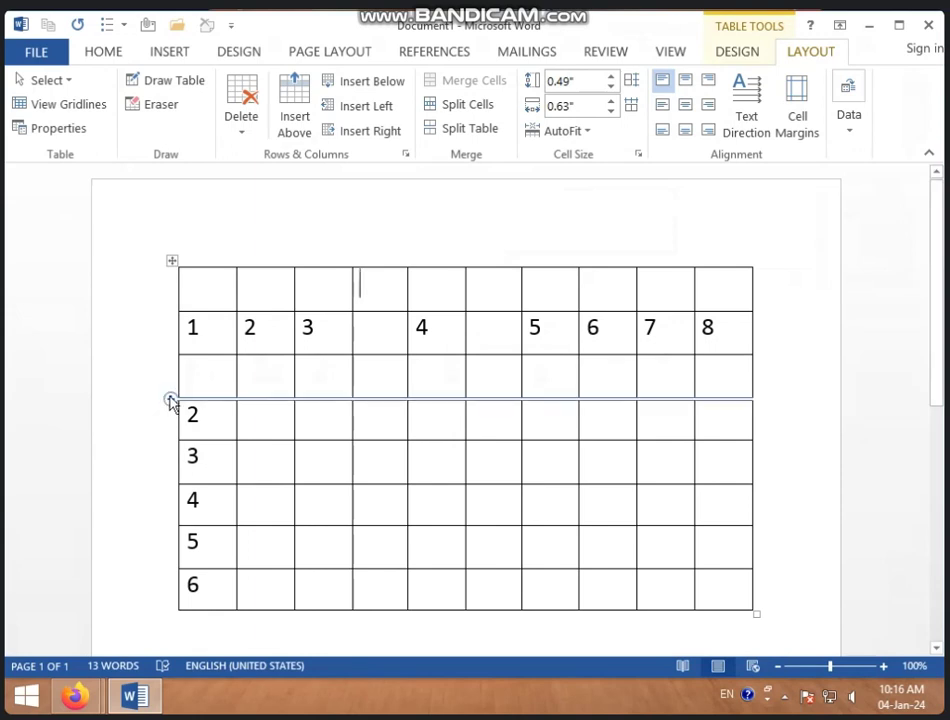
# Step: Add five blank rows above the row numbered 2
pyautogui.click(171, 402)
pyautogui.click(171, 402)
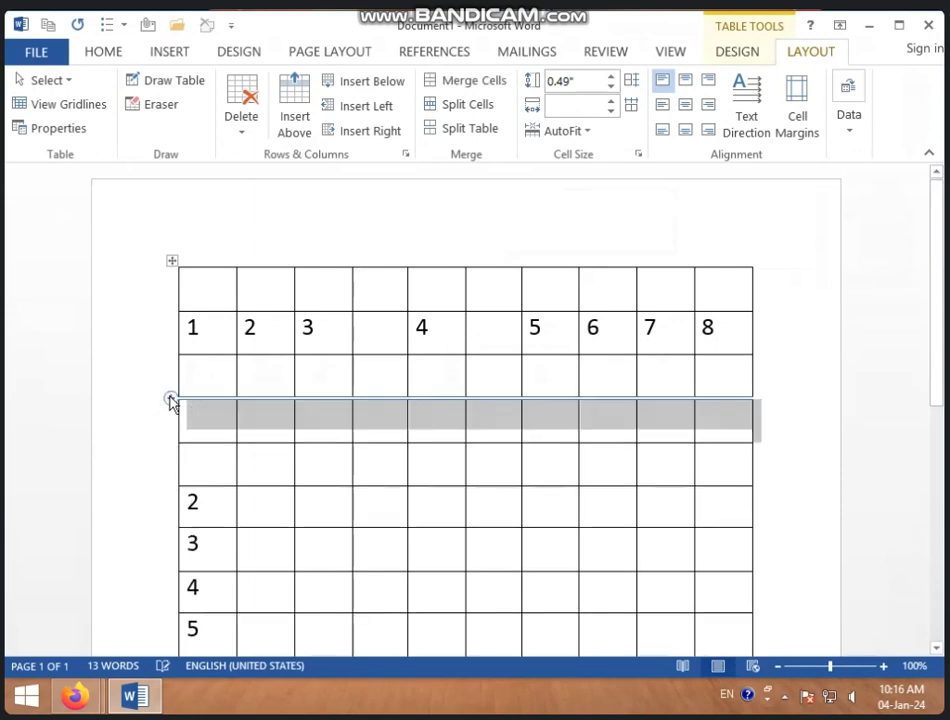
pyautogui.click(171, 402)
pyautogui.click(171, 402)
pyautogui.click(171, 402)
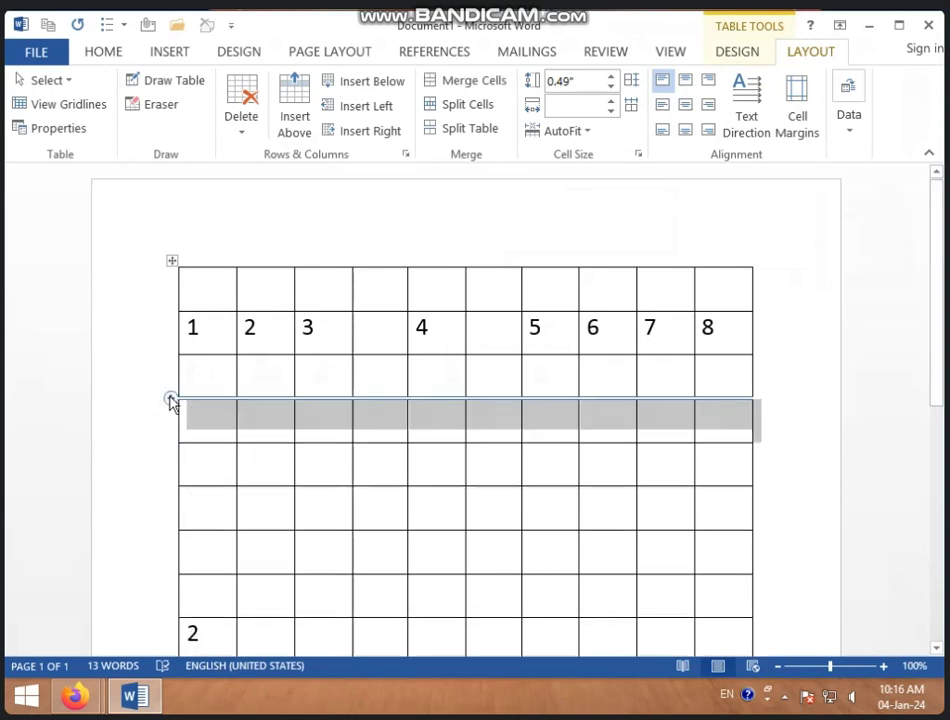
# Step: Add two more blank columns after column 3, then select the whole document
pyautogui.click(374, 293)
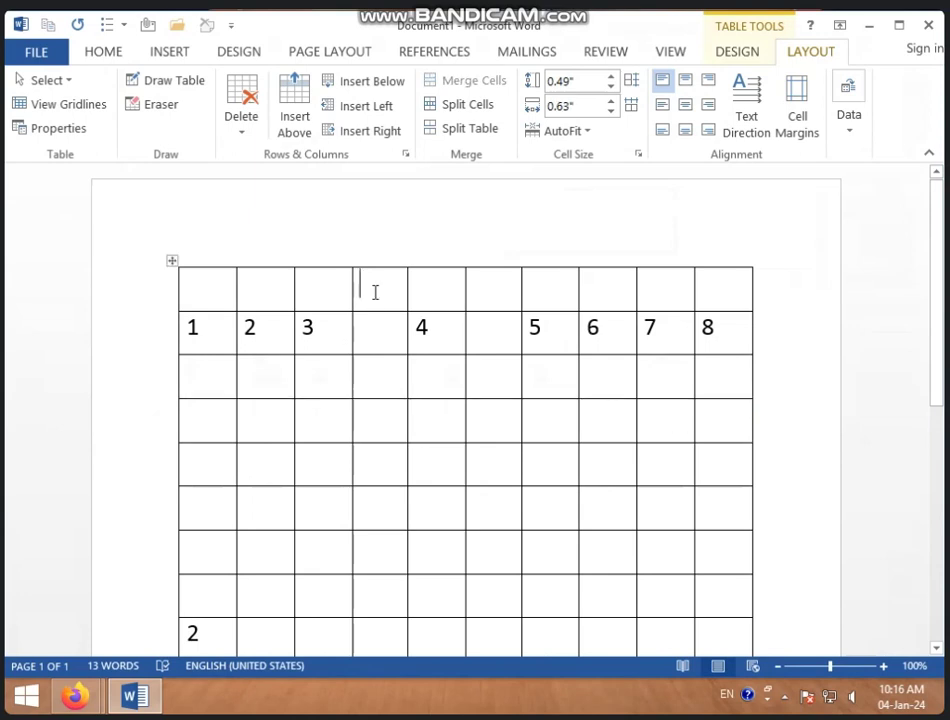
pyautogui.click(355, 260)
pyautogui.click(355, 257)
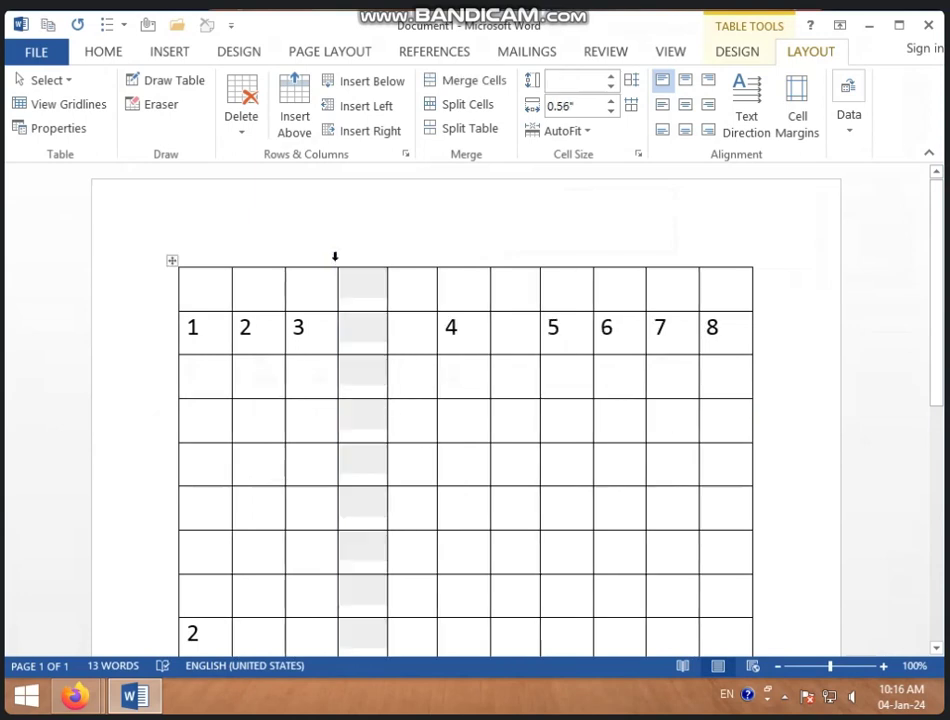
pyautogui.click(335, 257)
pyautogui.click(366, 340)
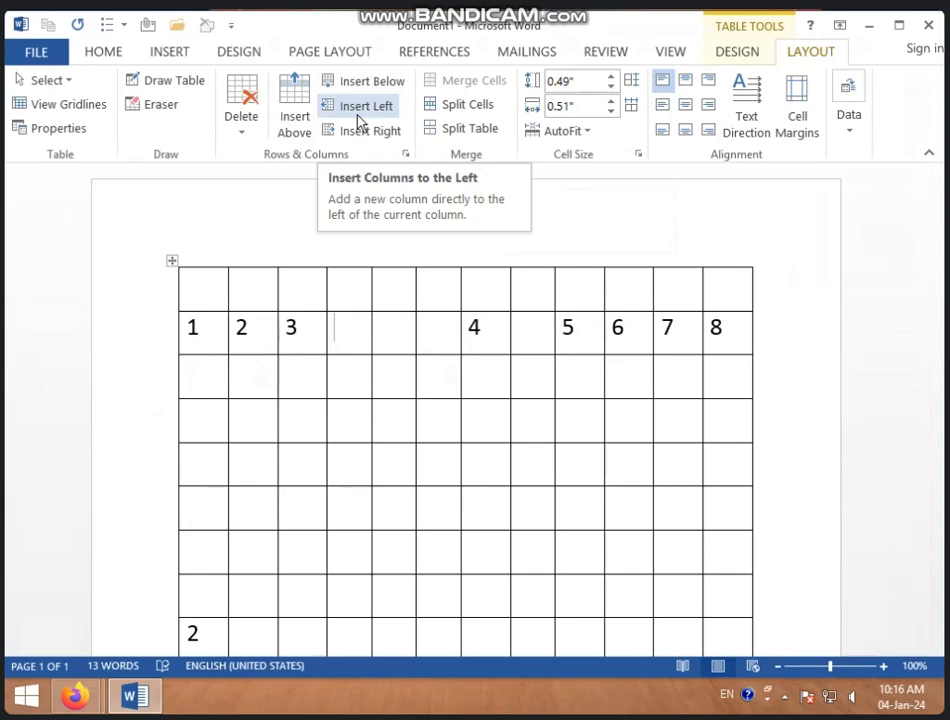
pyautogui.hotkey('ctrl', 'a')
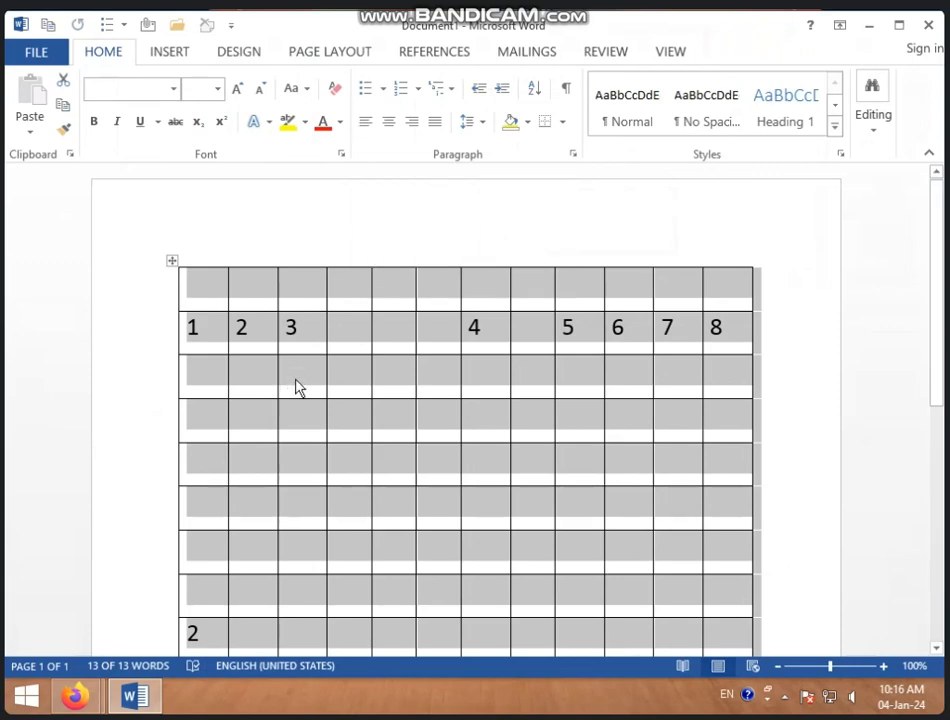
# Step: Delete the entire numbered table
pyautogui.scroll(-3, 296, 386)
pyautogui.press('Delete')
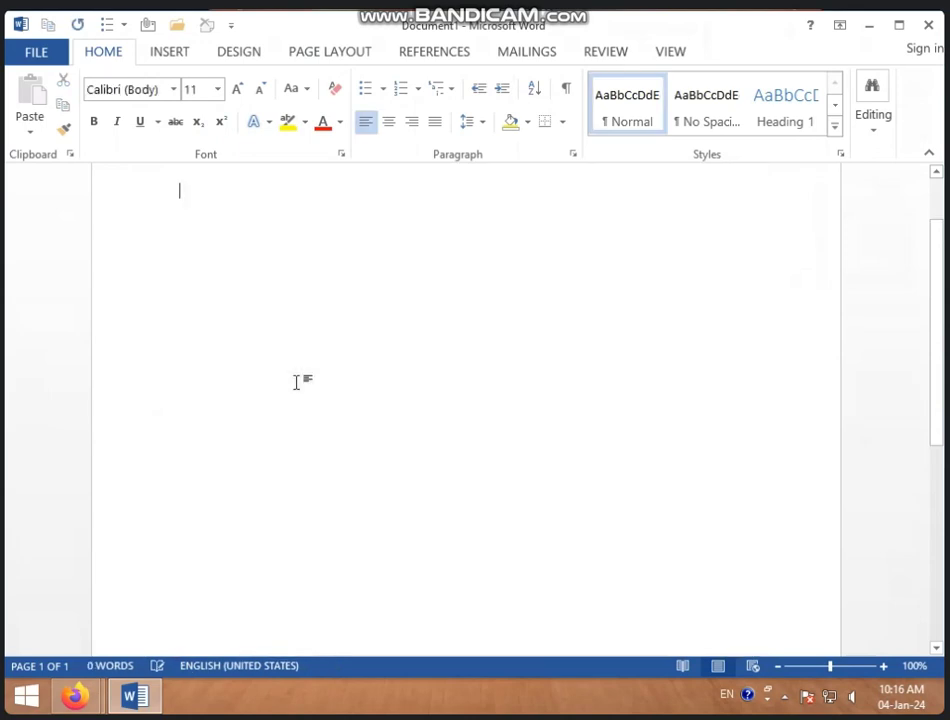
pyautogui.scroll(2, 296, 382)
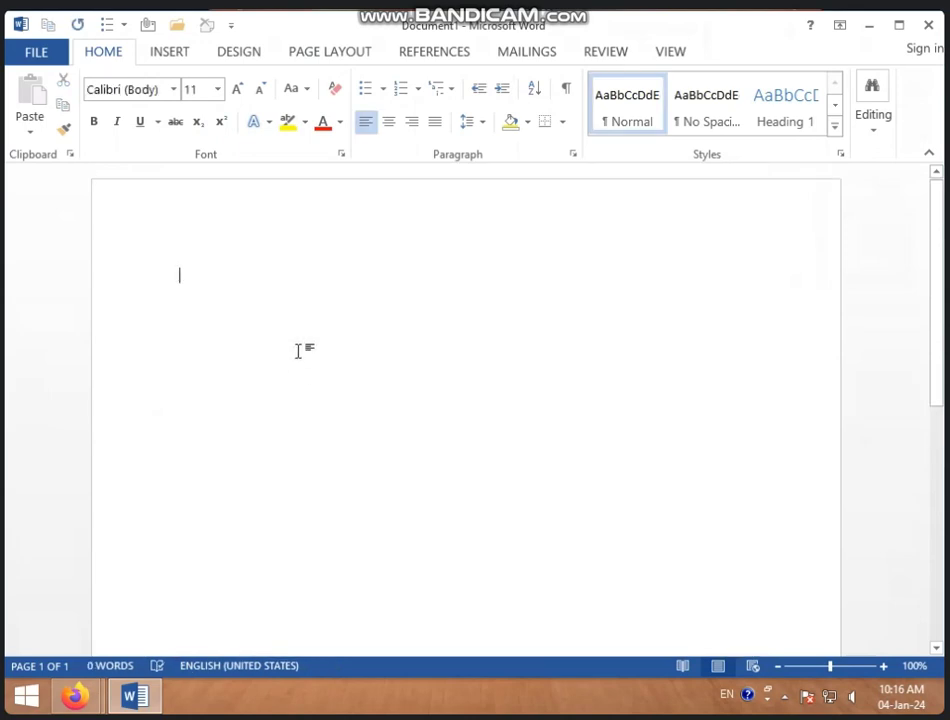
# Step: Insert a new 8-column, 6-row table, drag it taller, and select top-row cells 2–7
pyautogui.click(172, 52)
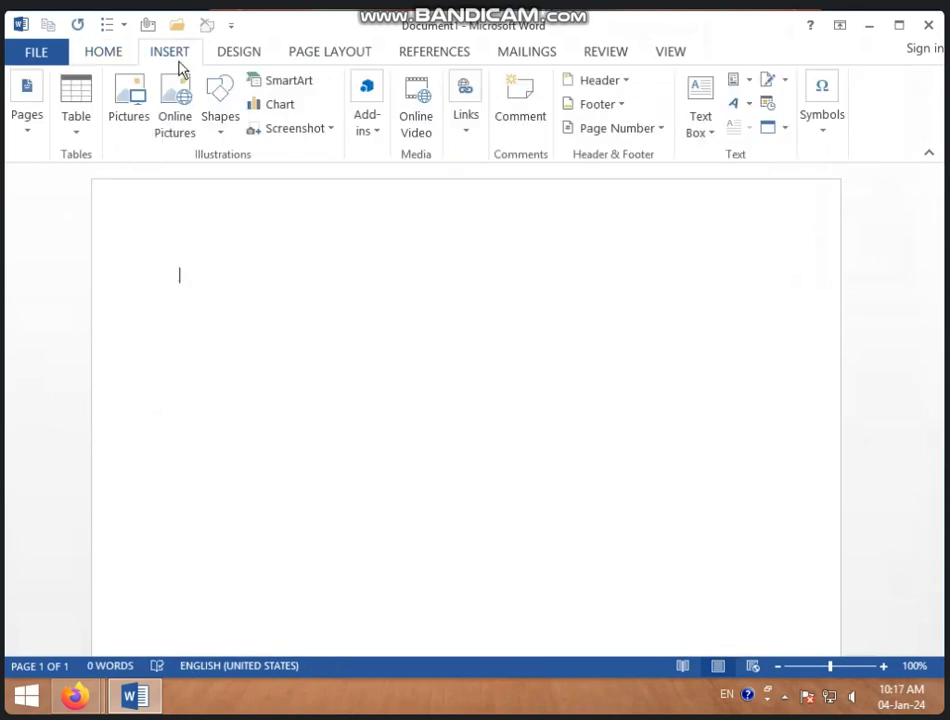
pyautogui.click(76, 100)
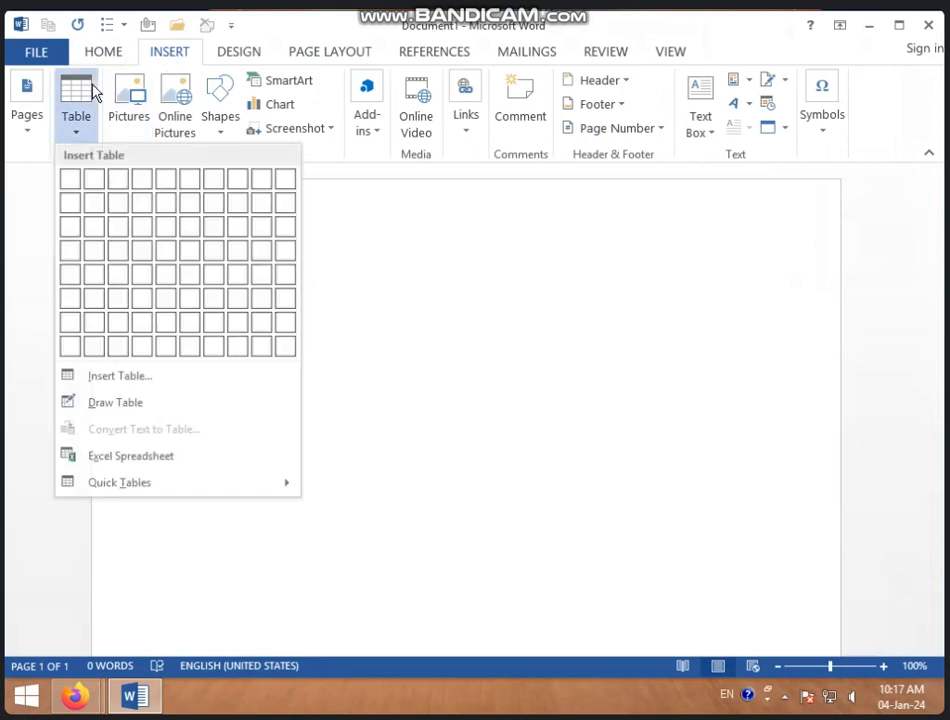
pyautogui.click(236, 289)
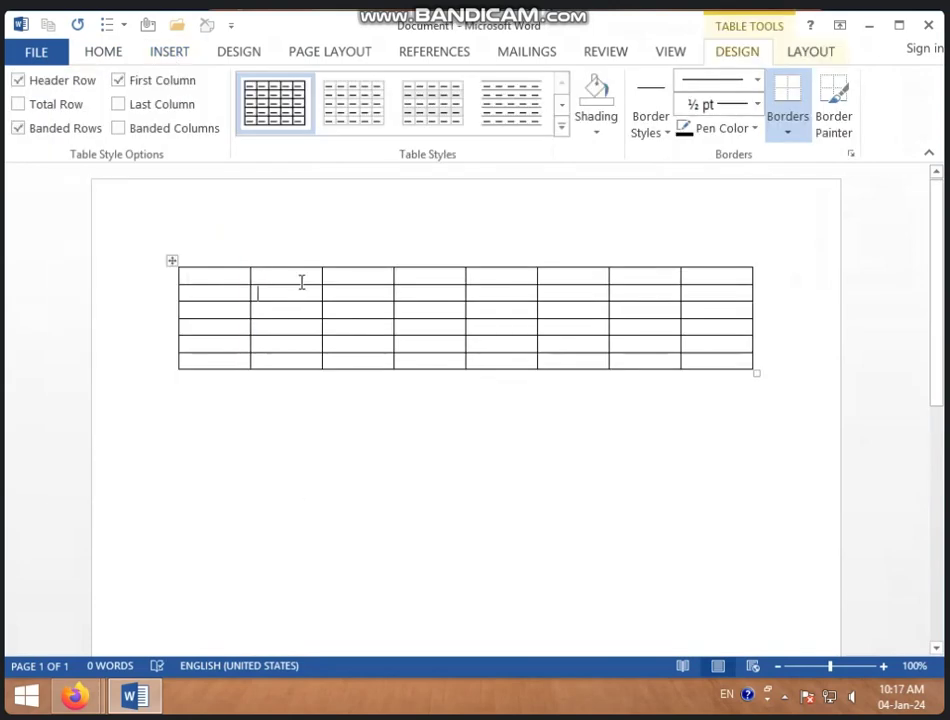
pyautogui.click(812, 57)
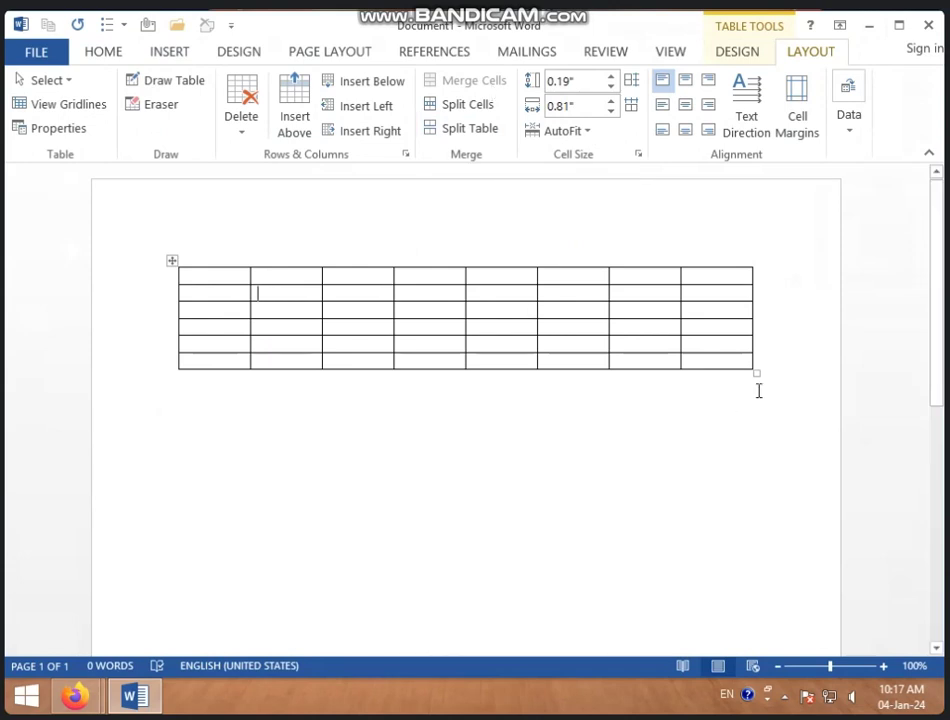
pyautogui.moveTo(756, 373)
pyautogui.mouseDown()
pyautogui.moveTo(740, 476)
pyautogui.moveTo(704, 515)
pyautogui.mouseUp()
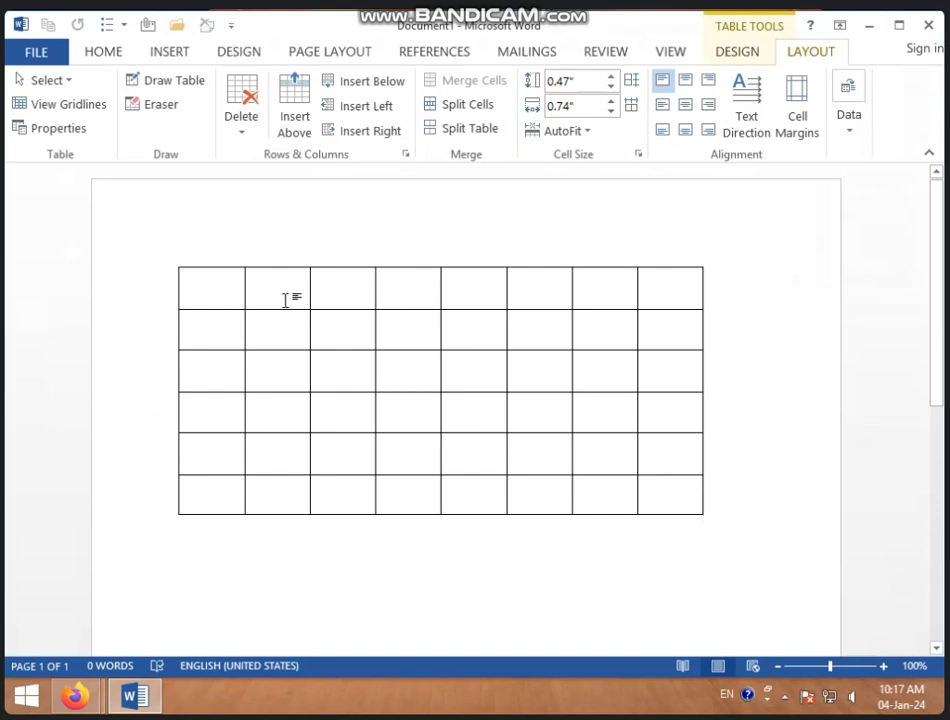
pyautogui.moveTo(286, 298); pyautogui.dragTo(592, 303)
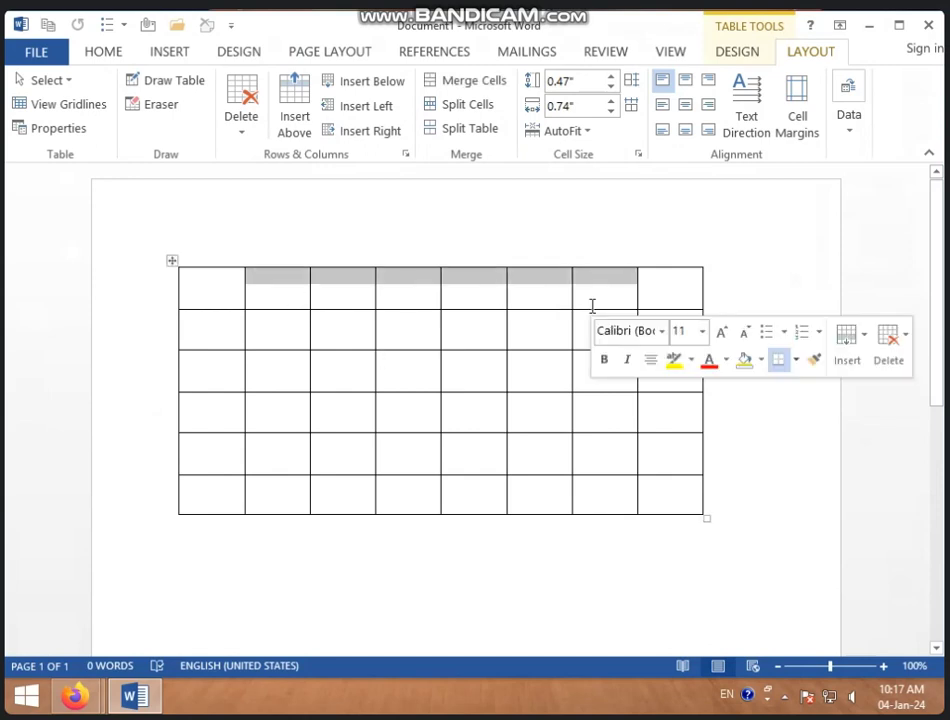
# Step: Merge the selected top-row cells and title the cell 'ICIC COMPUTER CENTER VIDISHA'
pyautogui.click(490, 91)
pyautogui.click(469, 335)
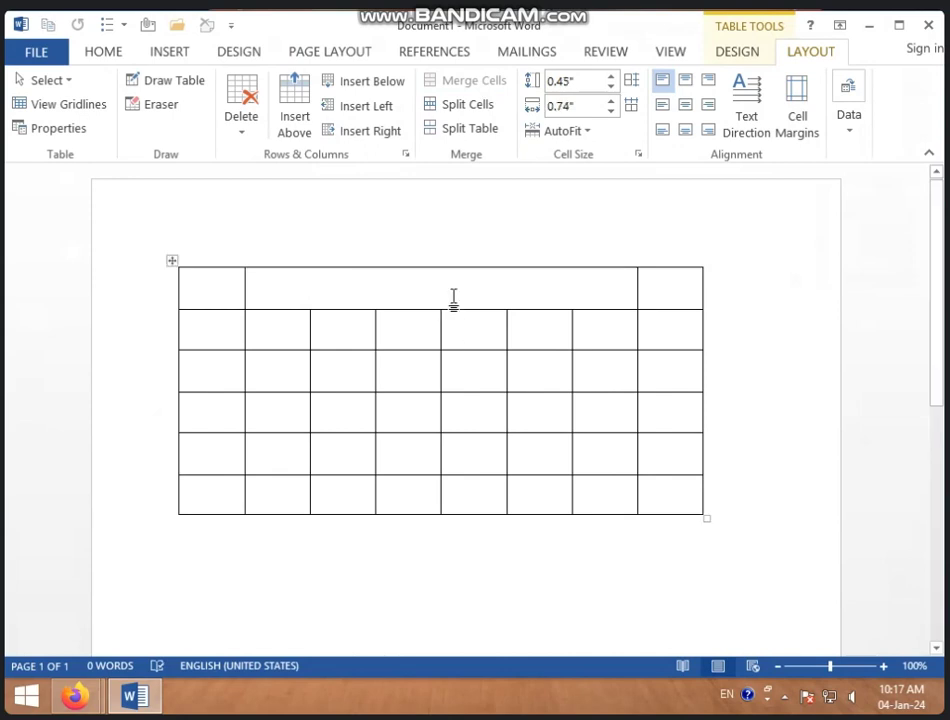
pyautogui.click(453, 303)
pyautogui.write('ICIC COMPUT')
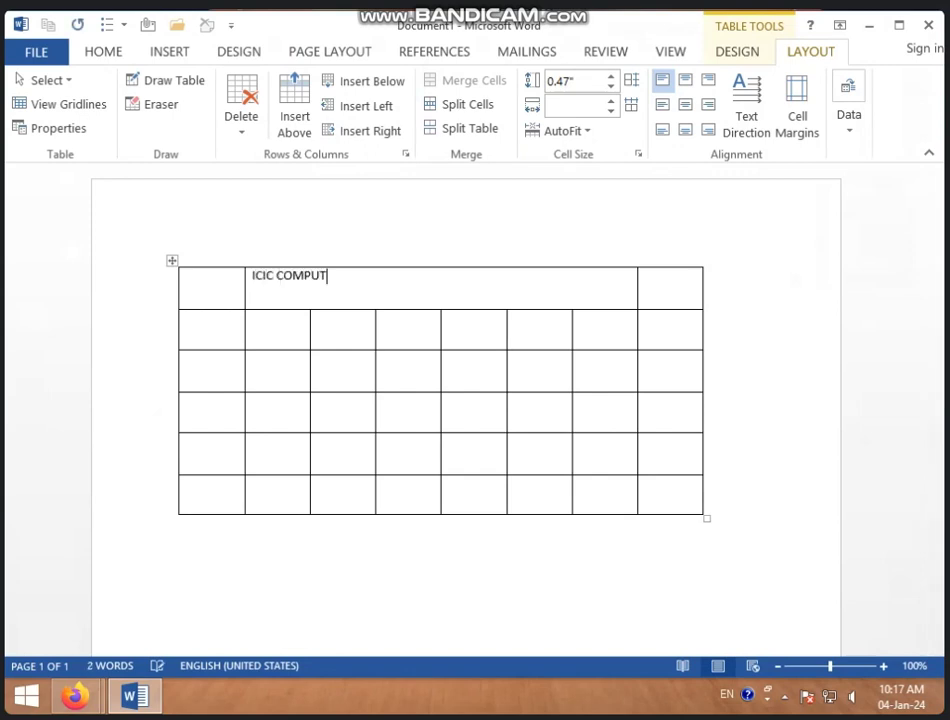
pyautogui.write('ER CENTER ')
pyautogui.write('VIDISHA')
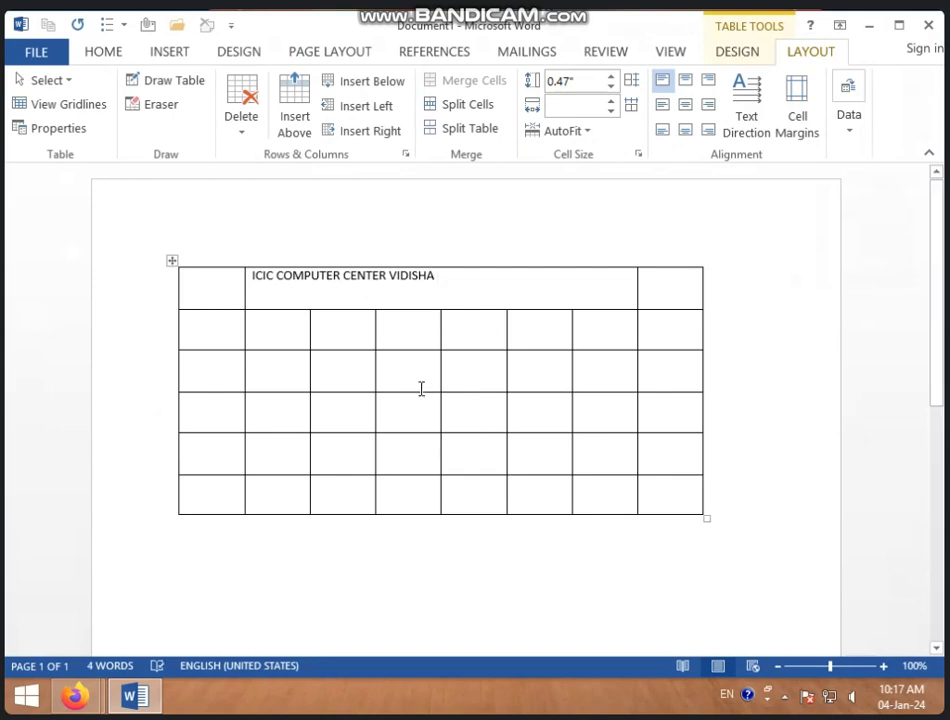
# Step: Merge the row-3 cells in columns 3 to 5 into one cell
pyautogui.click(373, 386)
pyautogui.moveTo(392, 376); pyautogui.dragTo(460, 375)
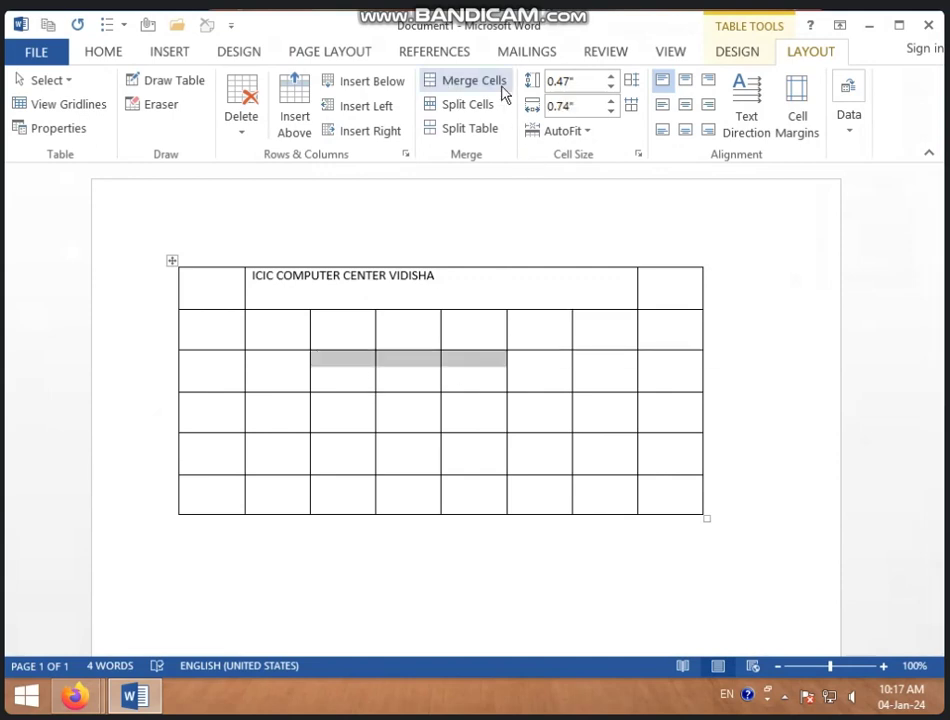
pyautogui.click(503, 93)
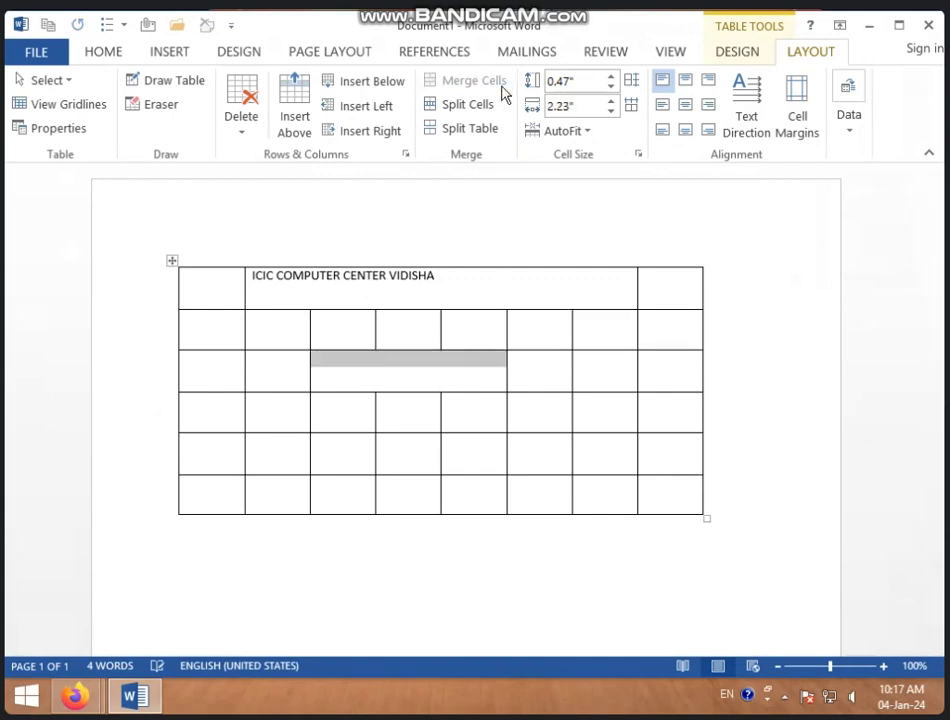
pyautogui.click(603, 408)
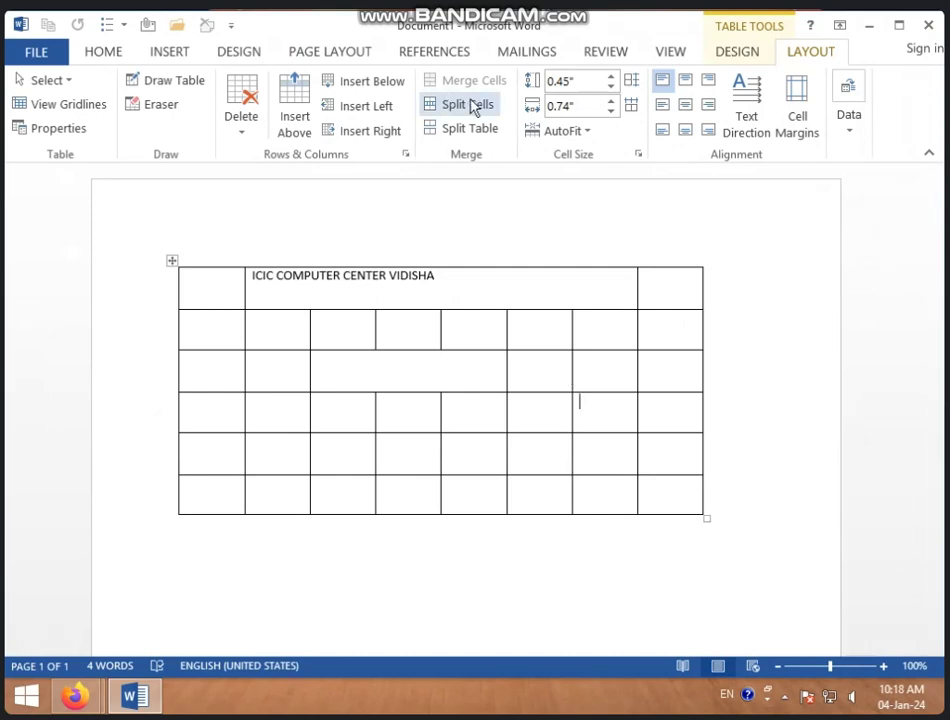
# Step: Open Split Cells for the merged row-3 cell, showing 2 columns and 1 row
pyautogui.click(472, 368)
pyautogui.click(470, 106)
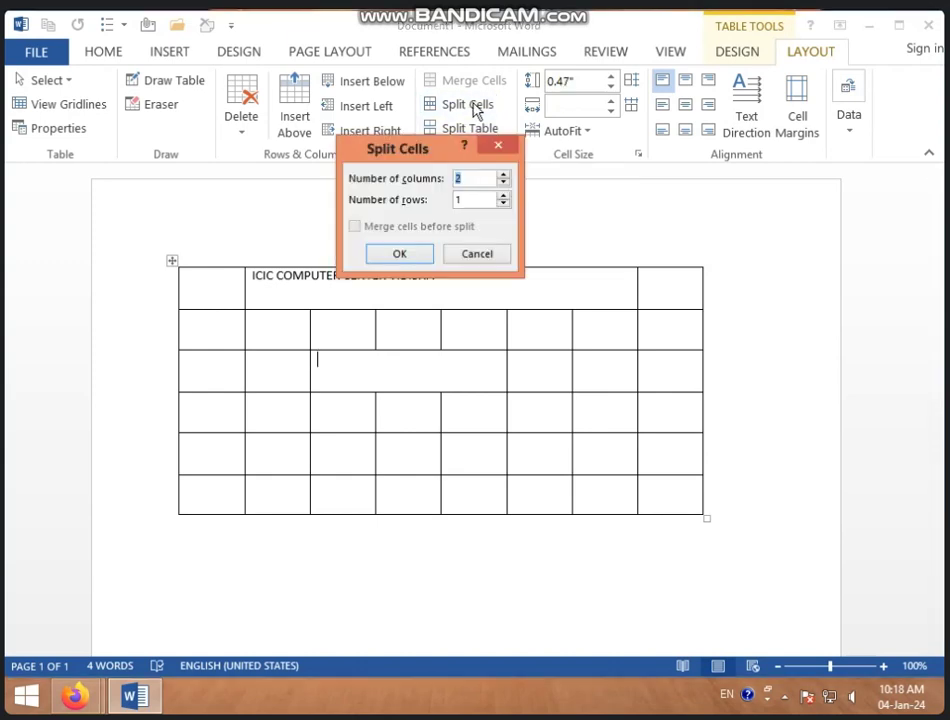